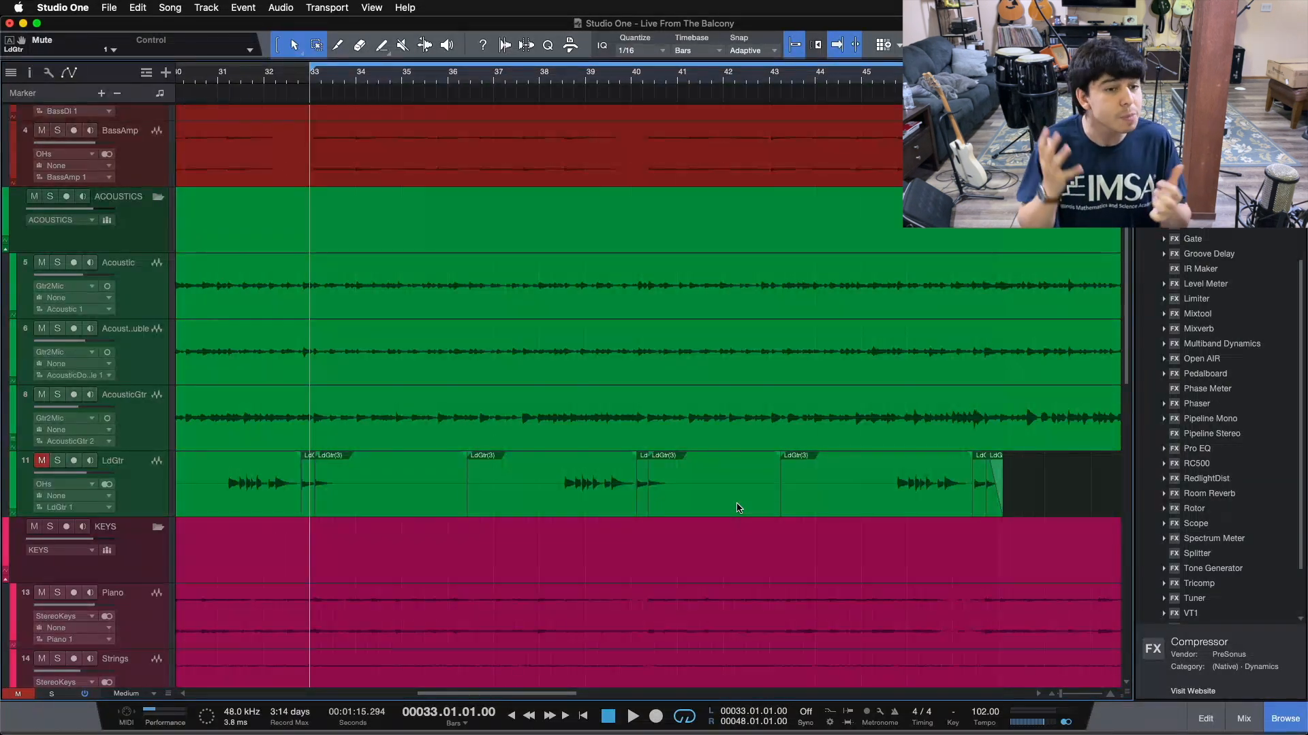
Step: Select the second acoustic guitar track, show the mixer and play the full mix from bar 33
{"action": "left_click", "coordinate": [154, 281]}
{"action": "left_click", "coordinate": [148, 360]}
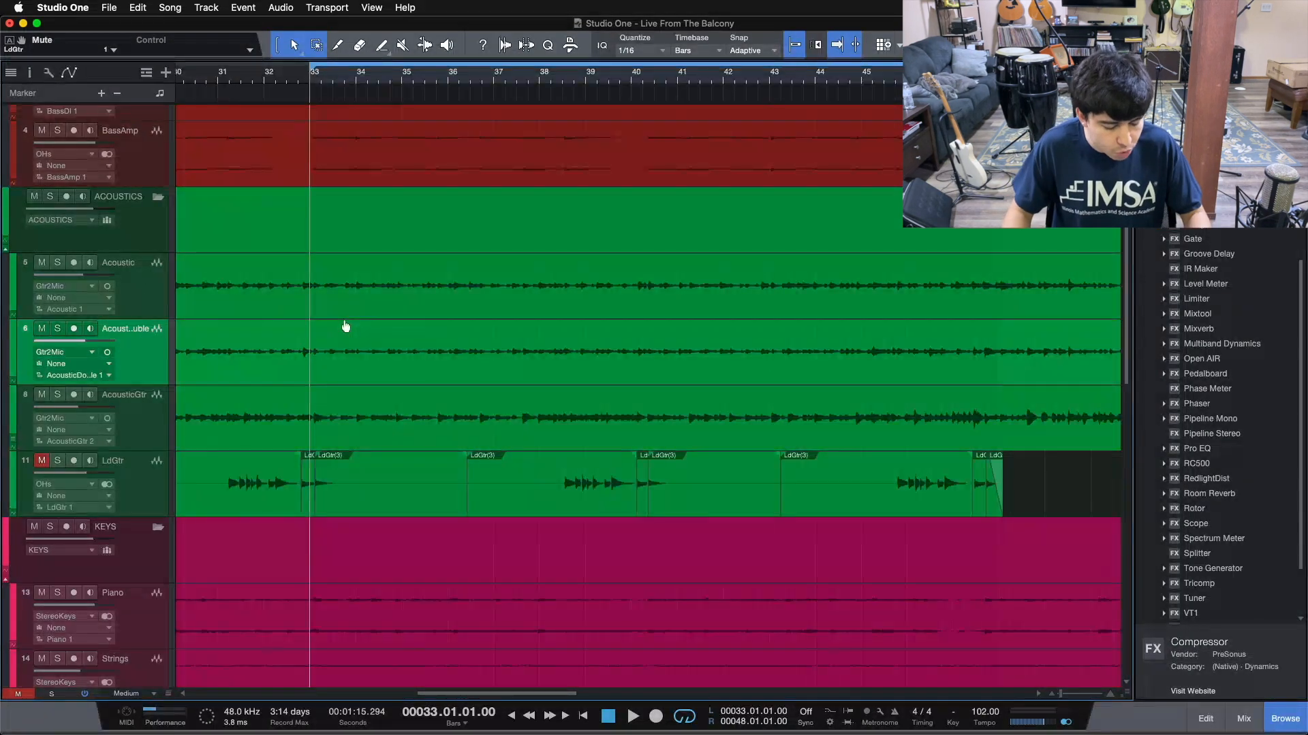
{"action": "key", "text": "F3"}
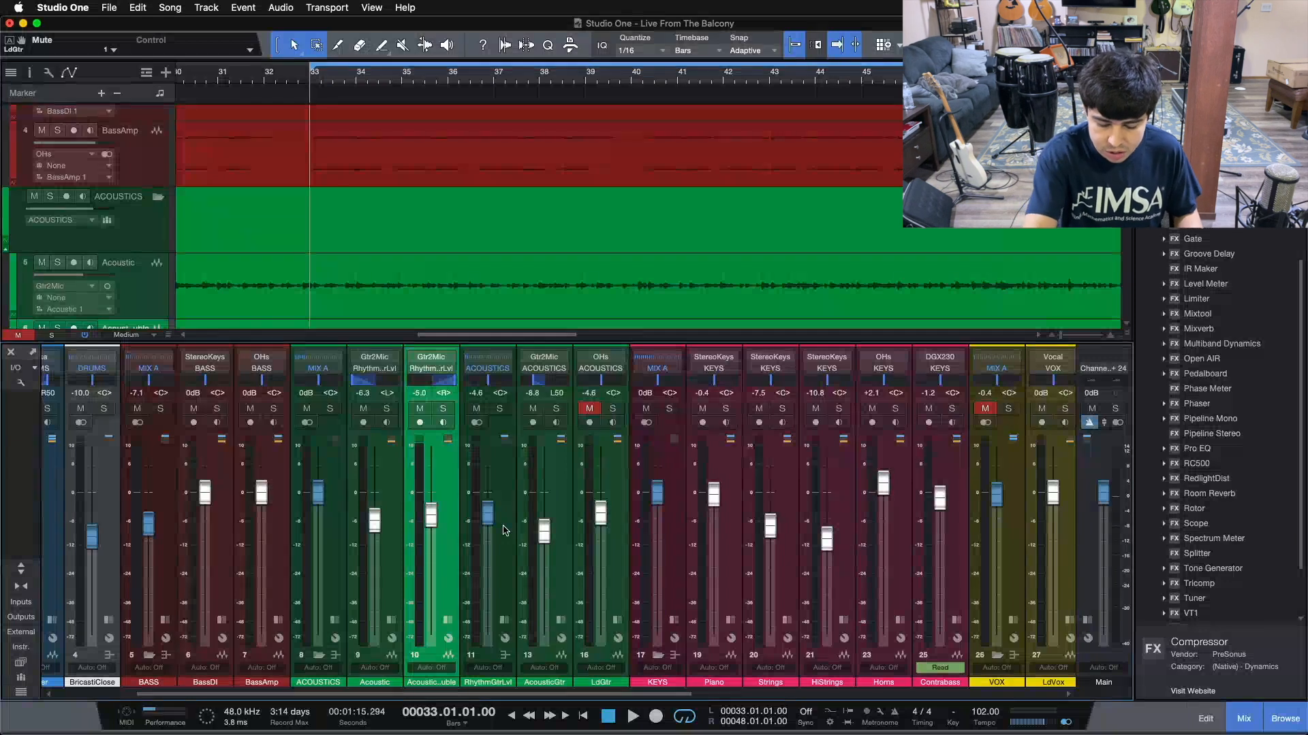
{"action": "key", "text": "space"}
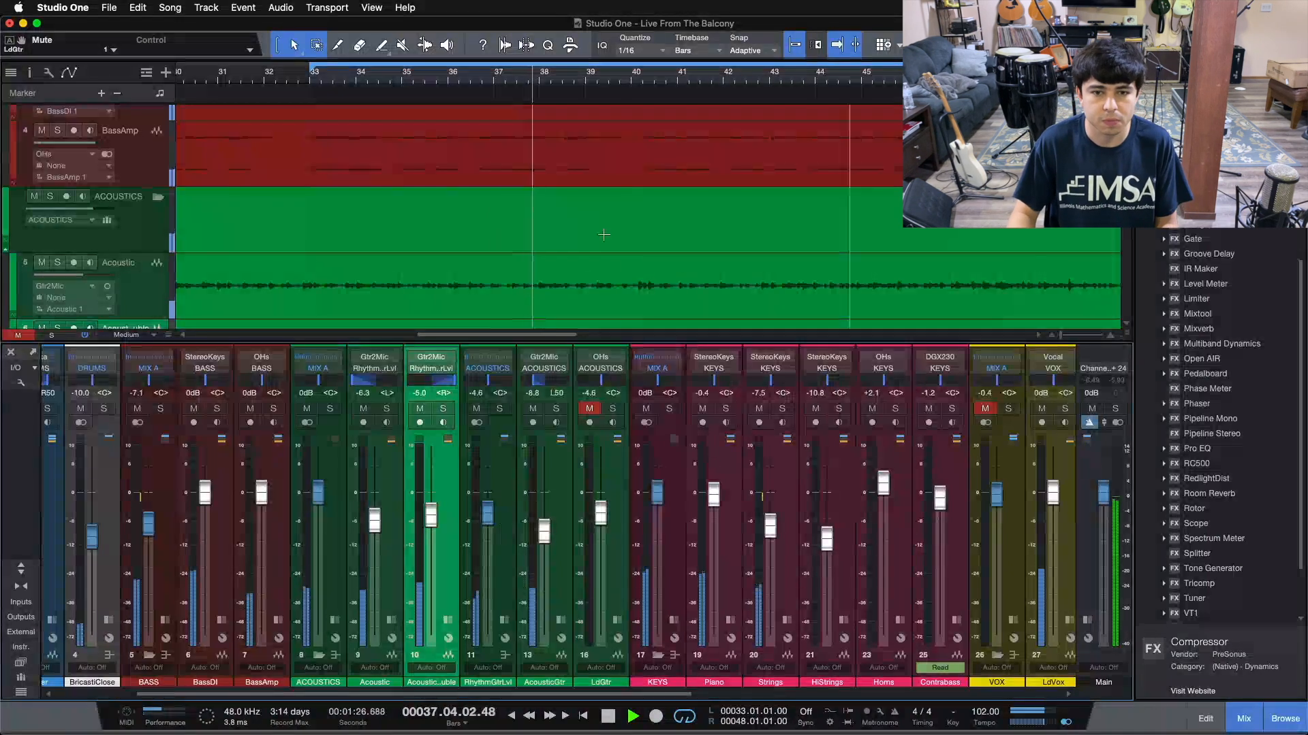
{"action": "scroll", "coordinate": [657, 232], "scroll_direction": "down", "scroll_amount": 1}
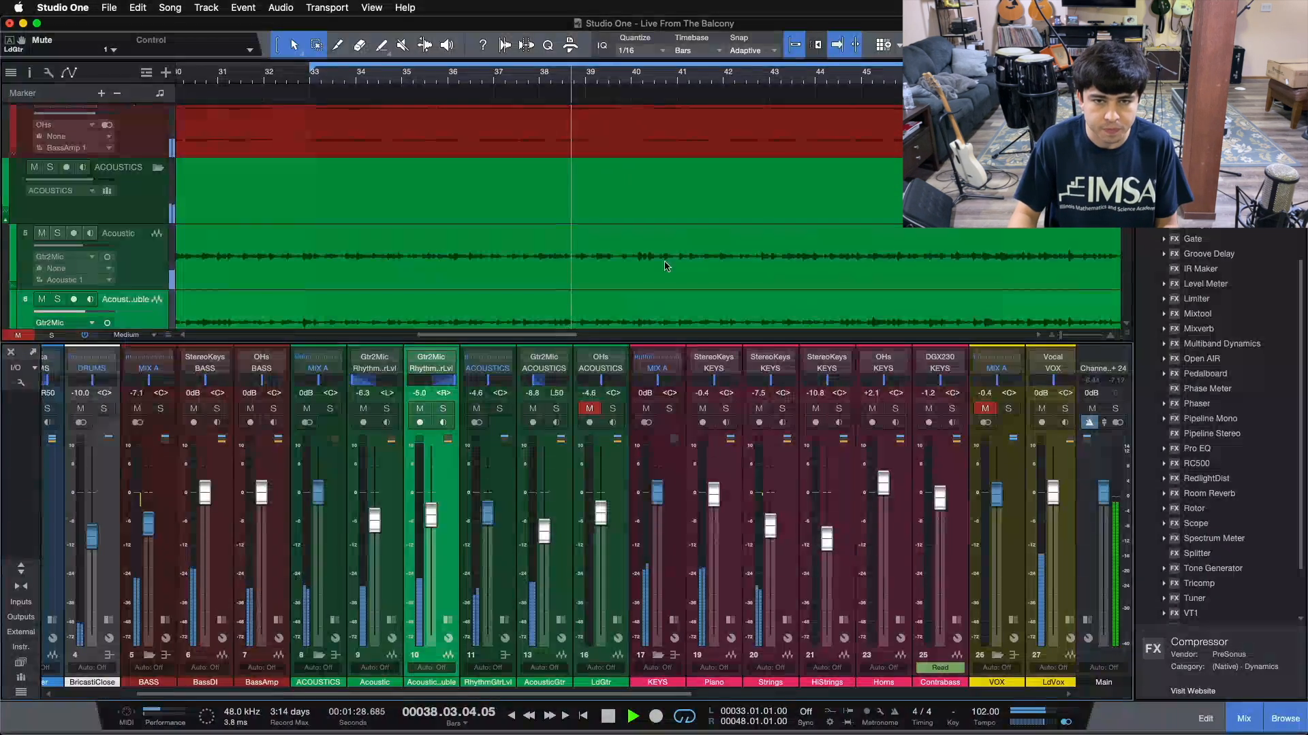
{"action": "scroll", "coordinate": [686, 267], "scroll_direction": "down", "scroll_amount": 7}
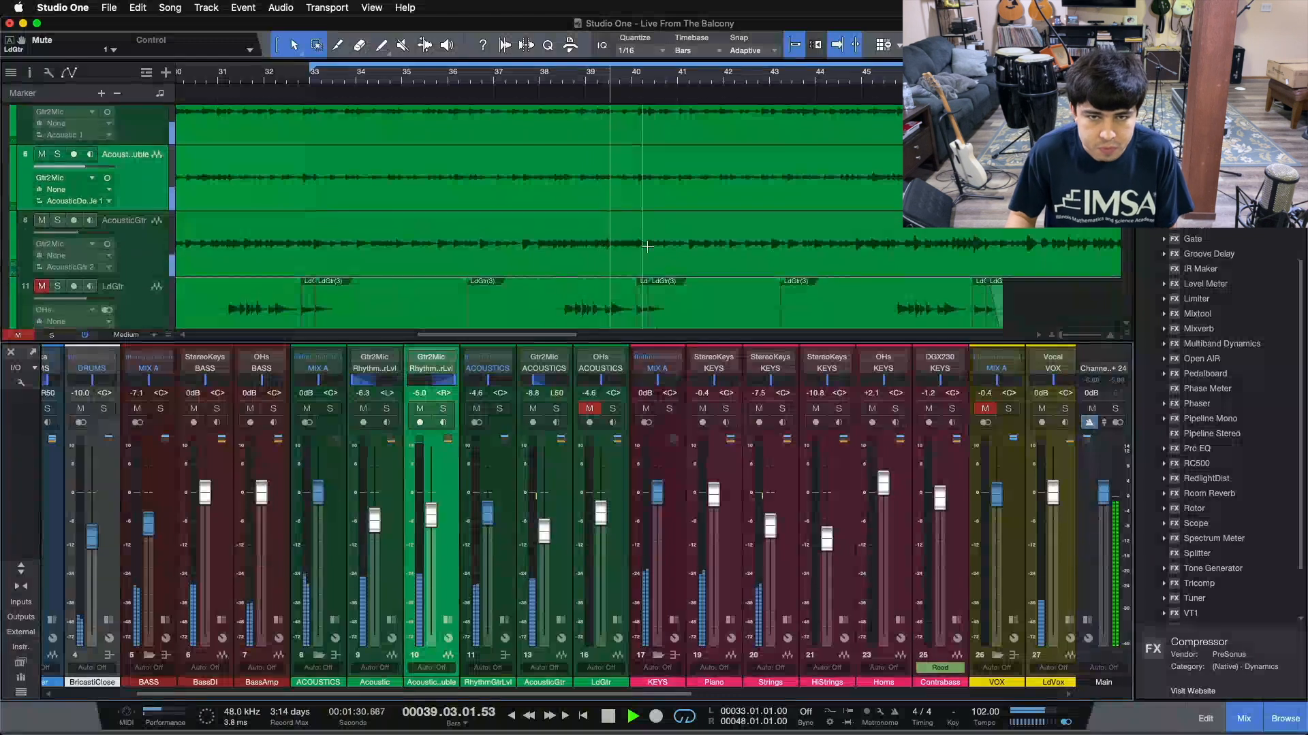
{"action": "scroll", "coordinate": [647, 247], "scroll_direction": "up", "scroll_amount": 7}
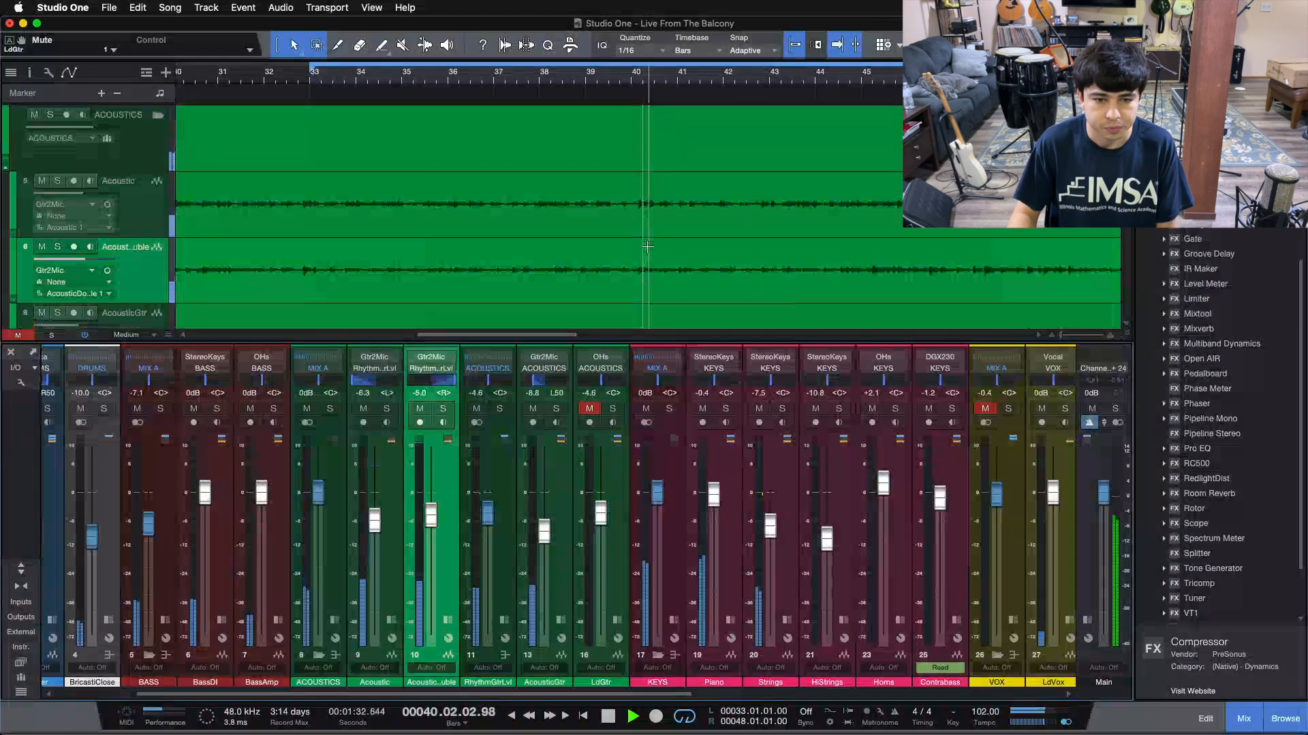
Step: Solo the RhythmGtrLvl bus and expand its mixer channel to show the insert effects
{"action": "left_click", "coordinate": [499, 409]}
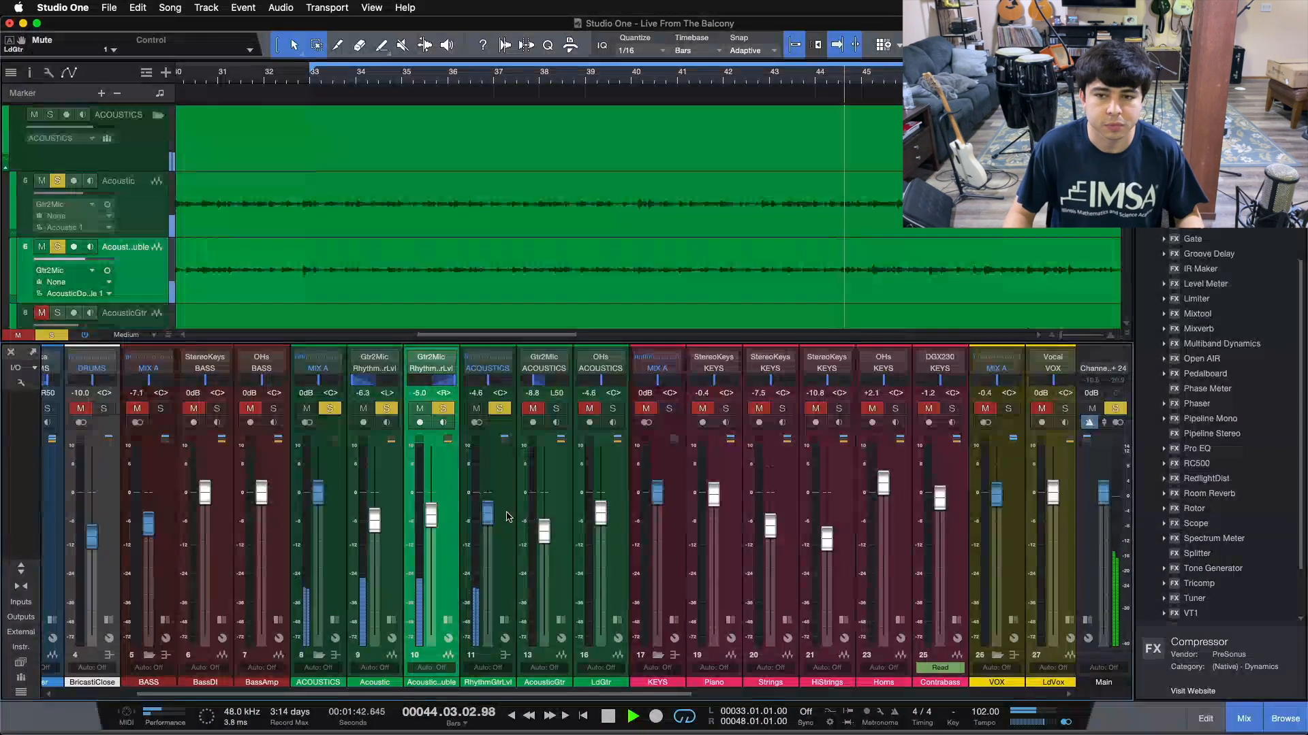
{"action": "left_click", "coordinate": [504, 620]}
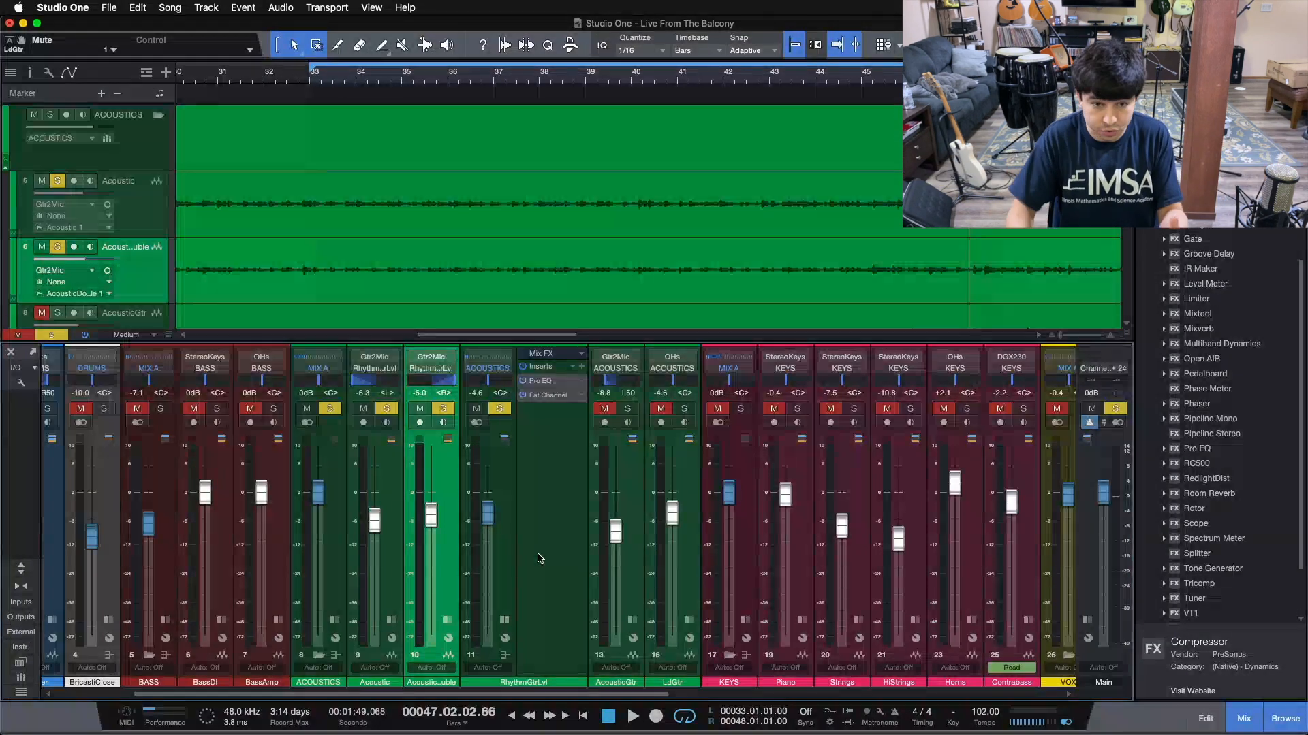
{"action": "left_click", "coordinate": [540, 559]}
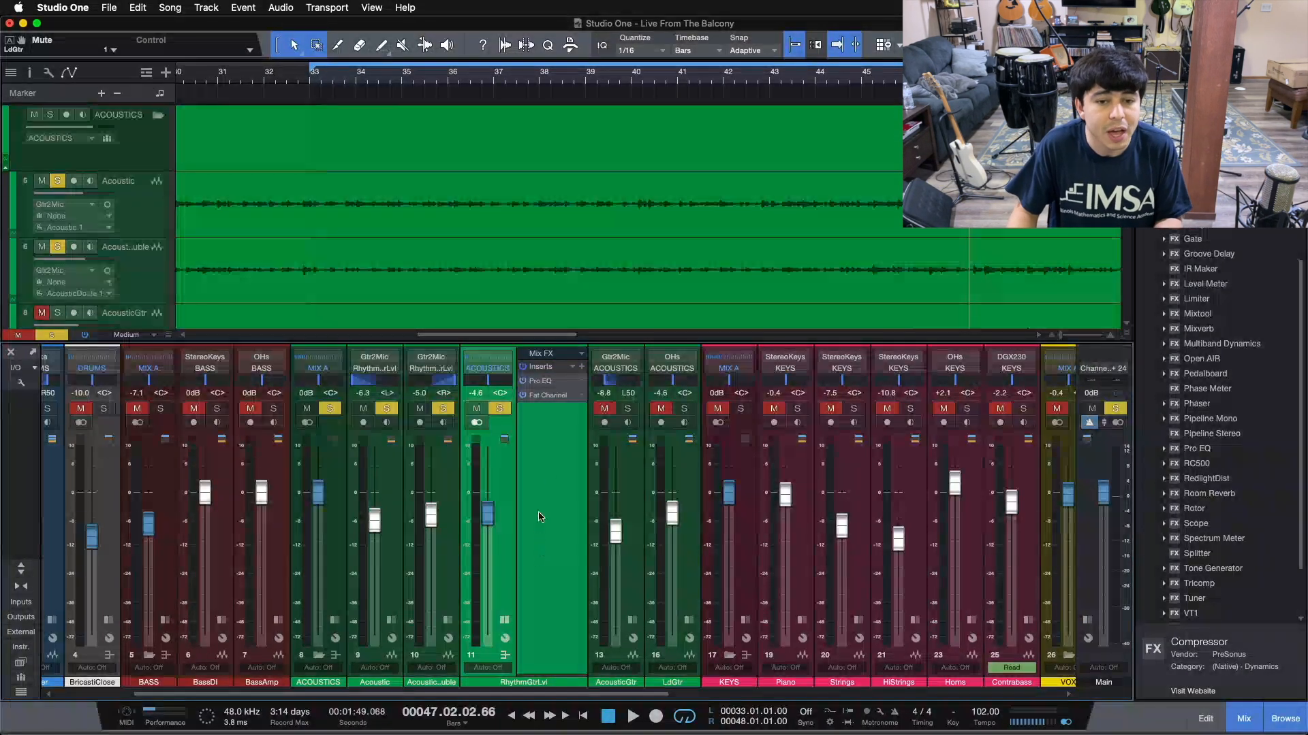
Step: Examine the Pro EQ curve and the Fat Channel compressor settings on the RhythmGtrLvl bus
{"action": "left_click", "coordinate": [540, 384]}
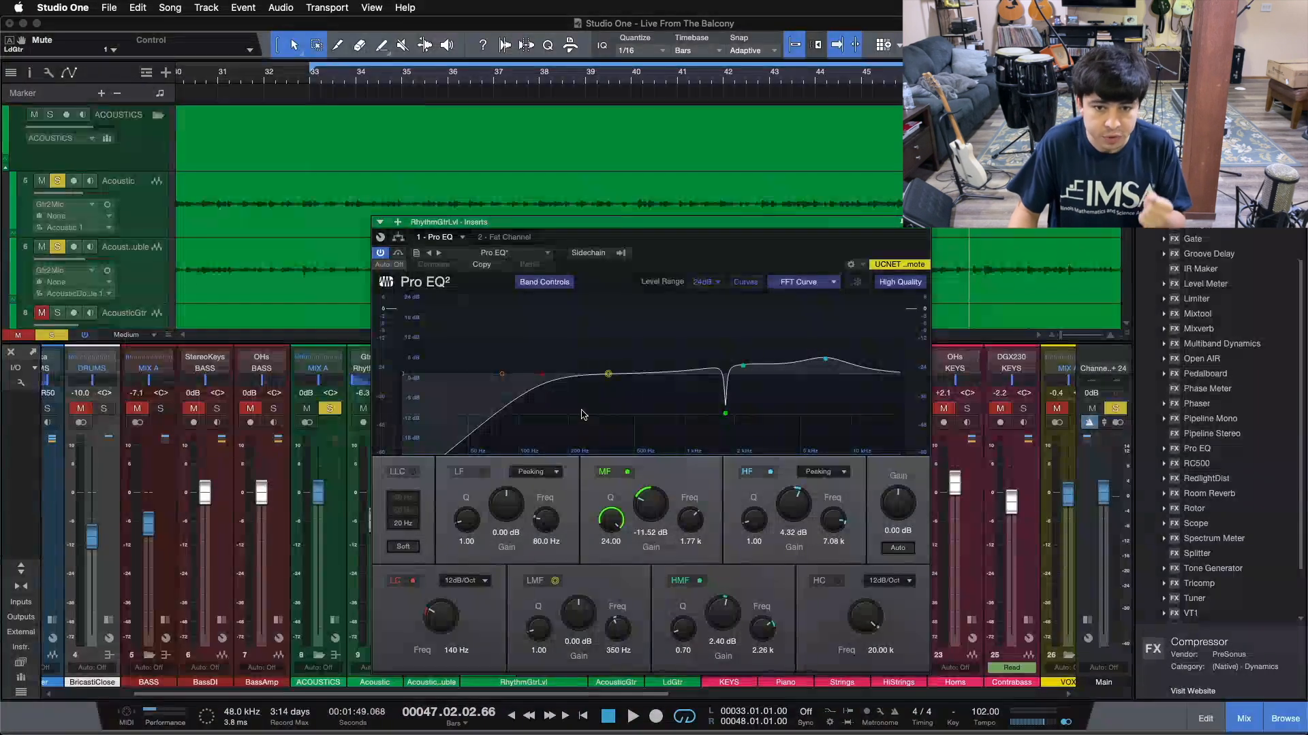
{"action": "left_click", "coordinate": [521, 238]}
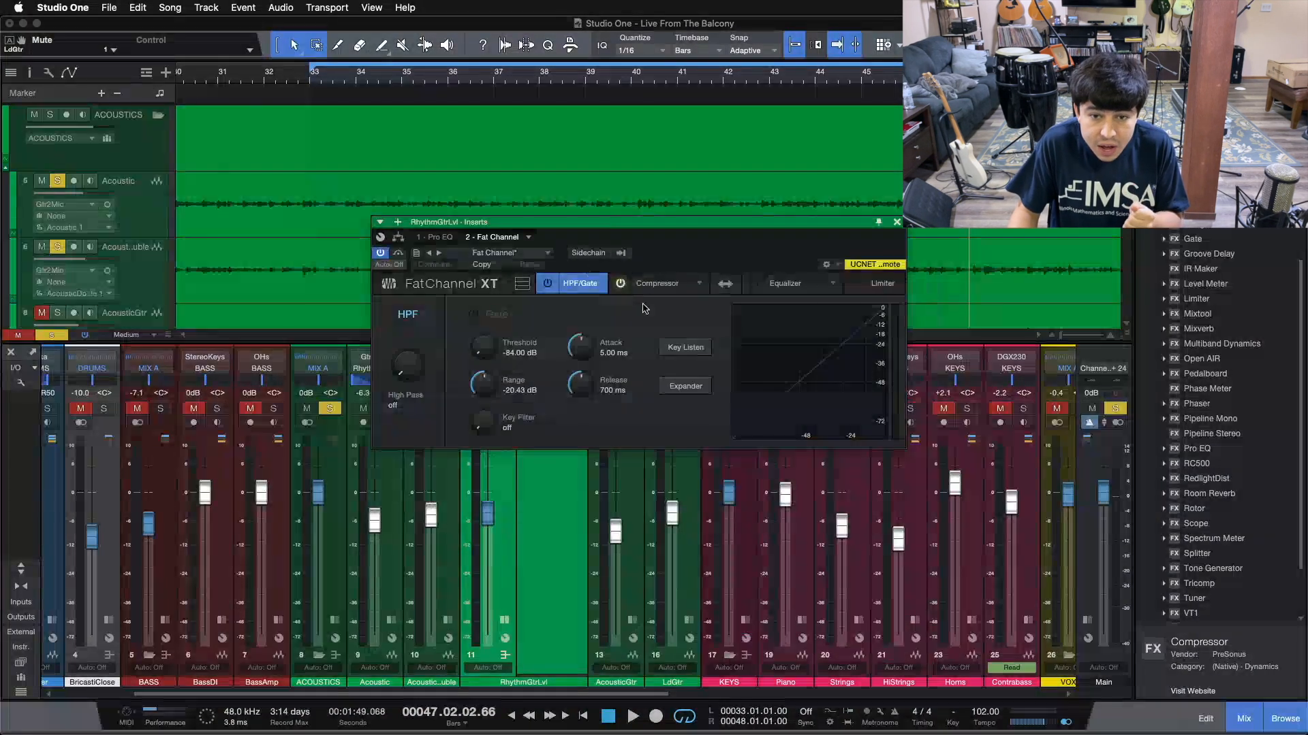
{"action": "left_click", "coordinate": [648, 286]}
{"action": "left_click_drag", "start_coordinate": [648, 258], "coordinate": [798, 398]}
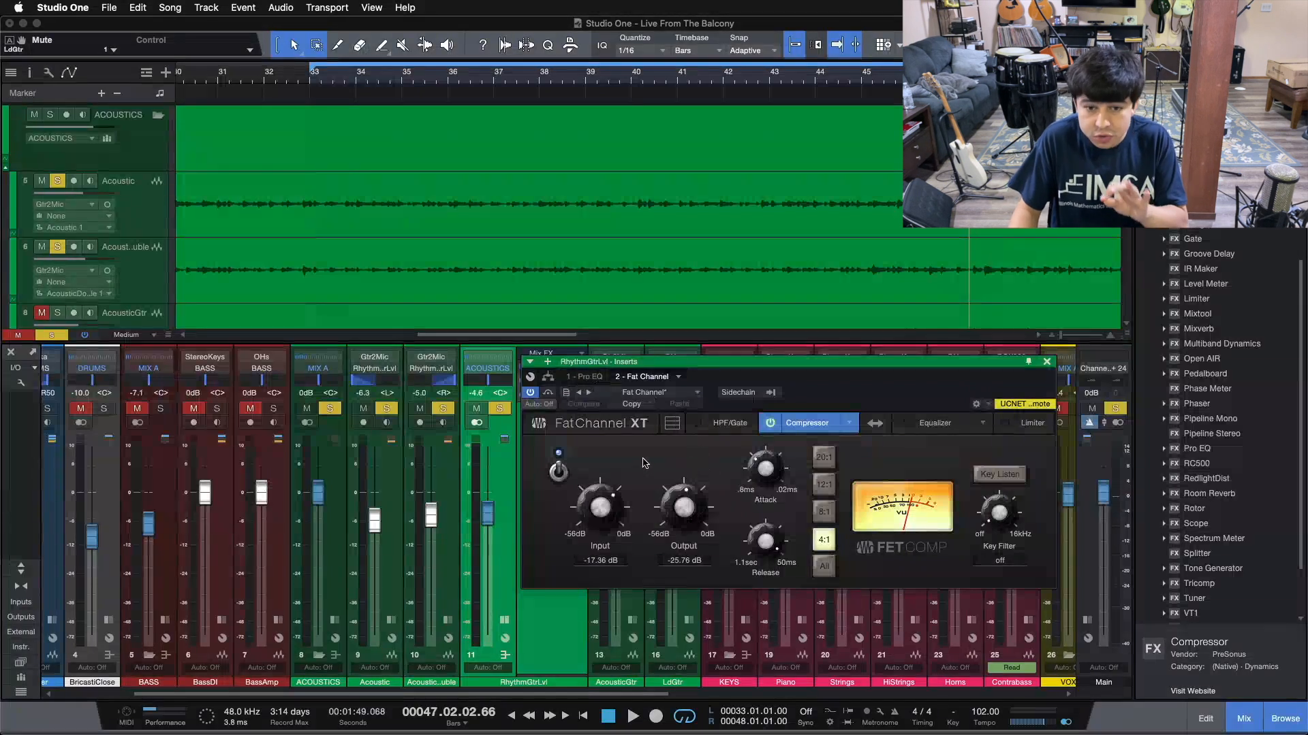
Step: Switch off the MF, HMF, HF and low cut bands in the RhythmGtrLvl bus's Pro EQ
{"action": "left_click", "coordinate": [587, 377]}
{"action": "left_click_drag", "start_coordinate": [820, 391], "coordinate": [747, 265]}
{"action": "left_click", "coordinate": [703, 491]}
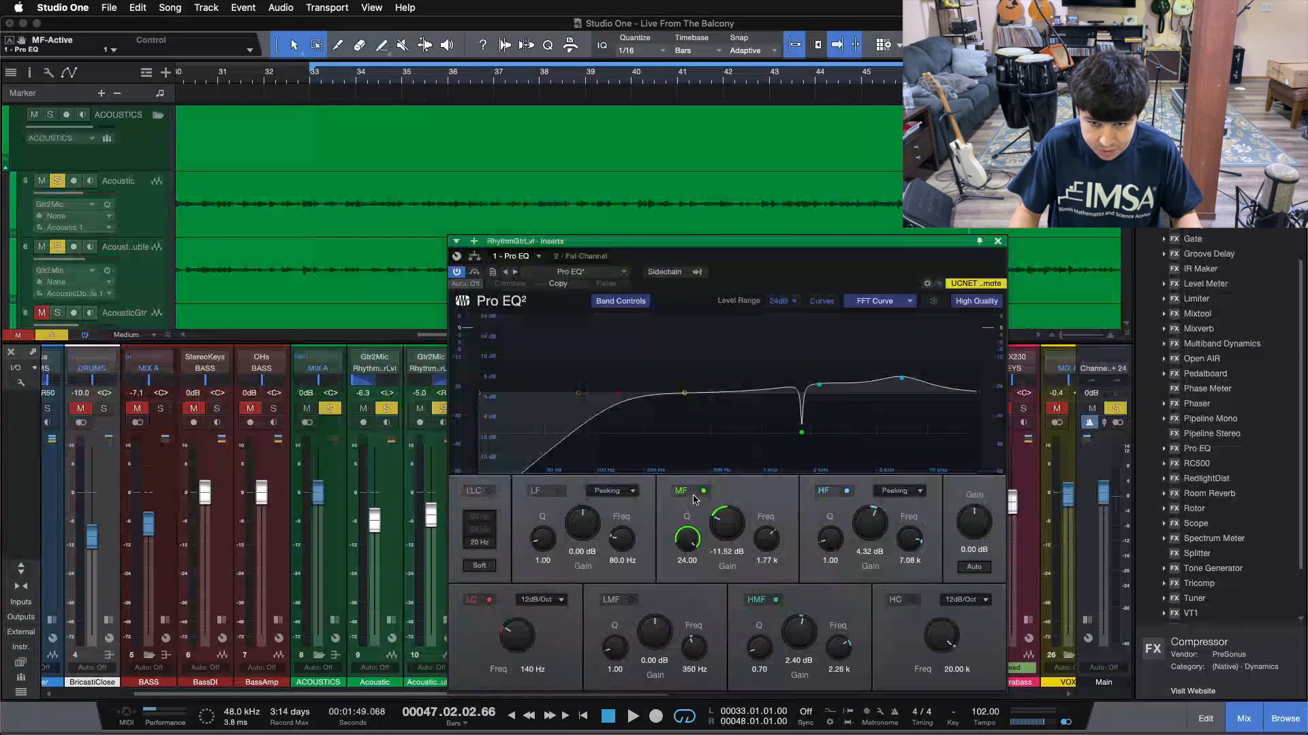
{"action": "left_click", "coordinate": [776, 599]}
{"action": "left_click", "coordinate": [829, 493]}
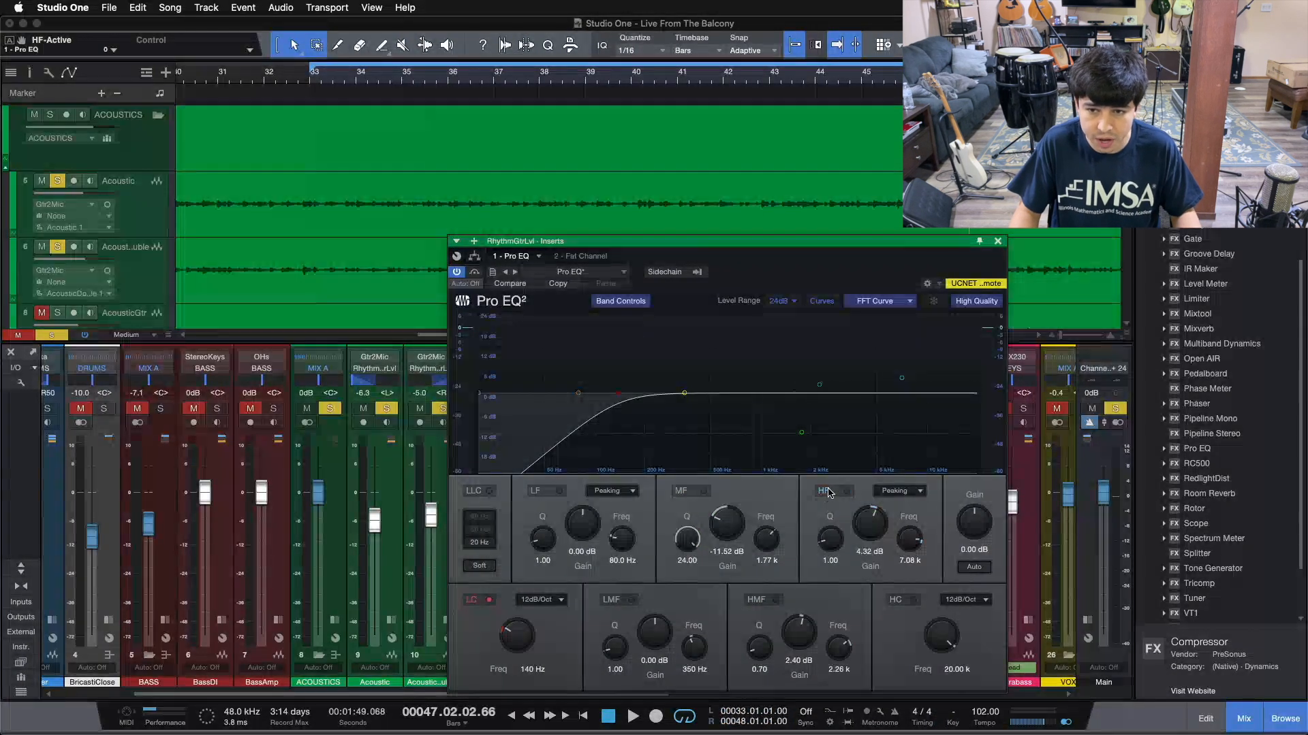
{"action": "left_click_drag", "start_coordinate": [702, 300], "coordinate": [871, 260]}
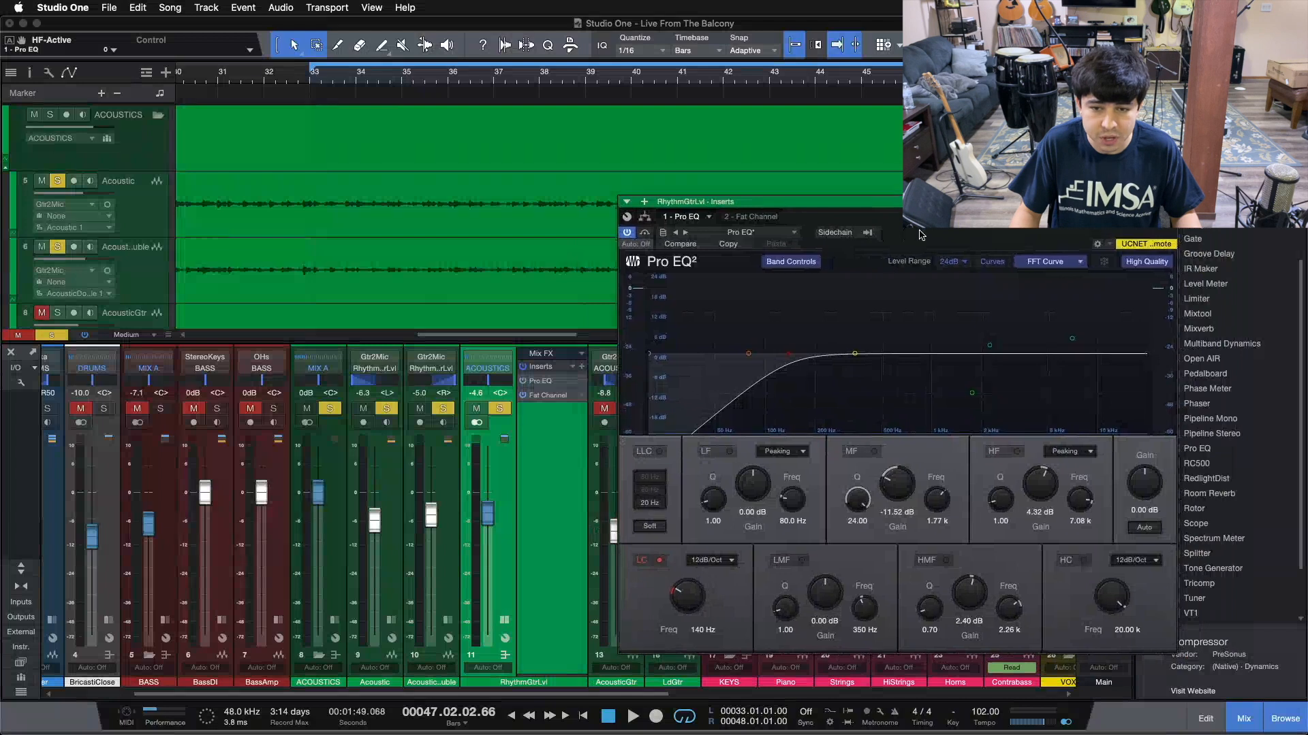
{"action": "left_click", "coordinate": [642, 562]}
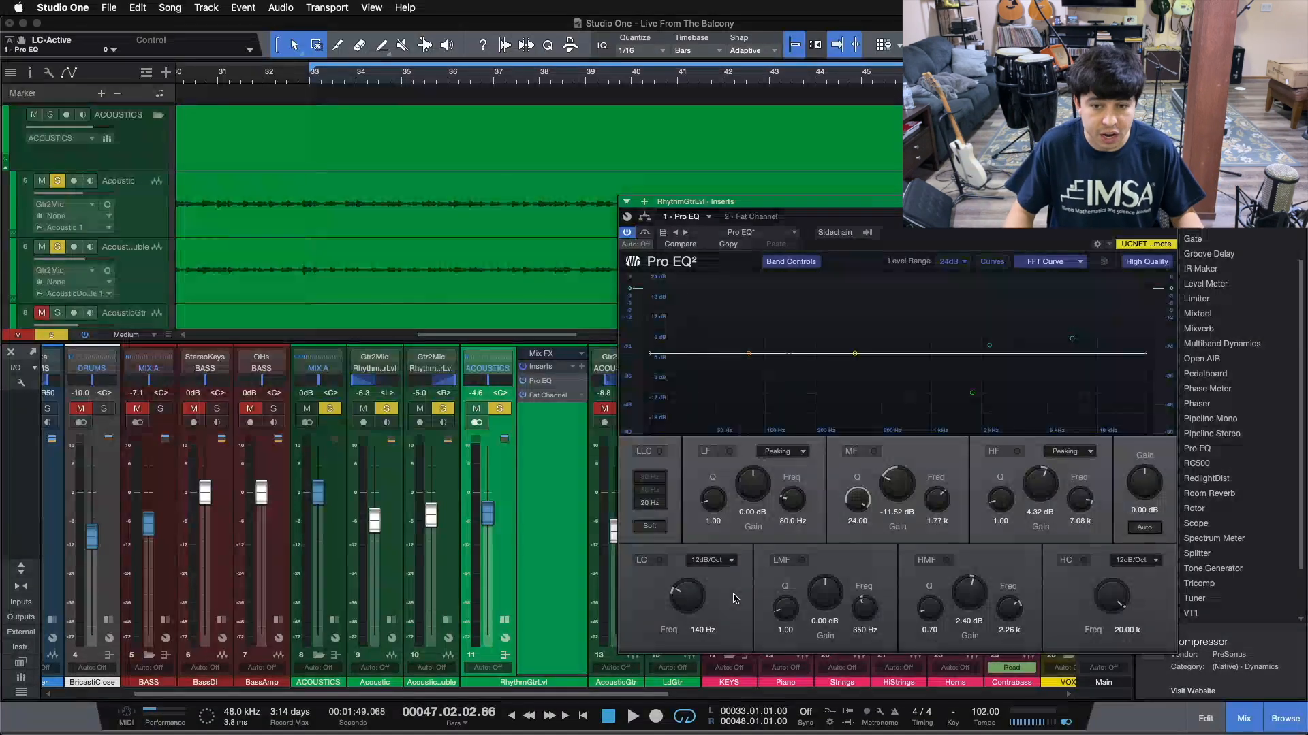
Step: Play the rhythm guitars from bar 33, compare the 140 Hz low cut on and off, leave it enabled and stop playback
{"action": "key", "text": "KP_1"}
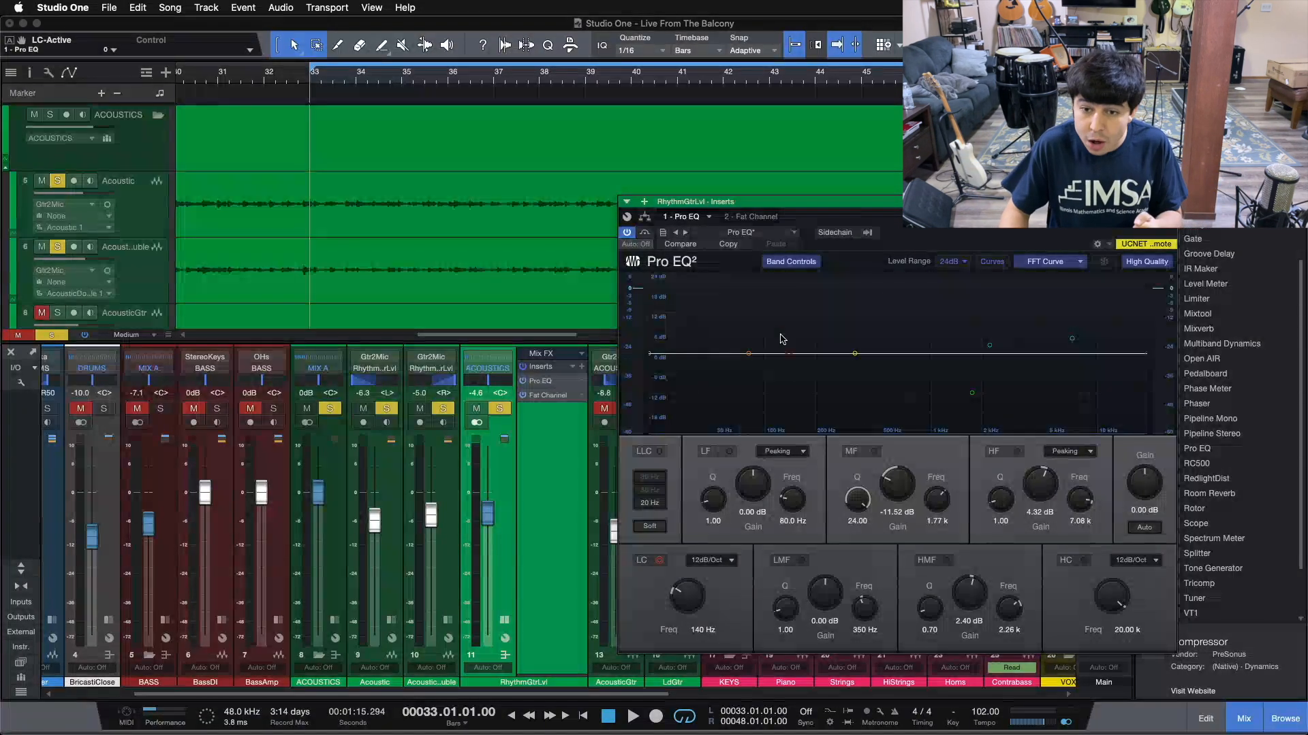
{"action": "key", "text": "space"}
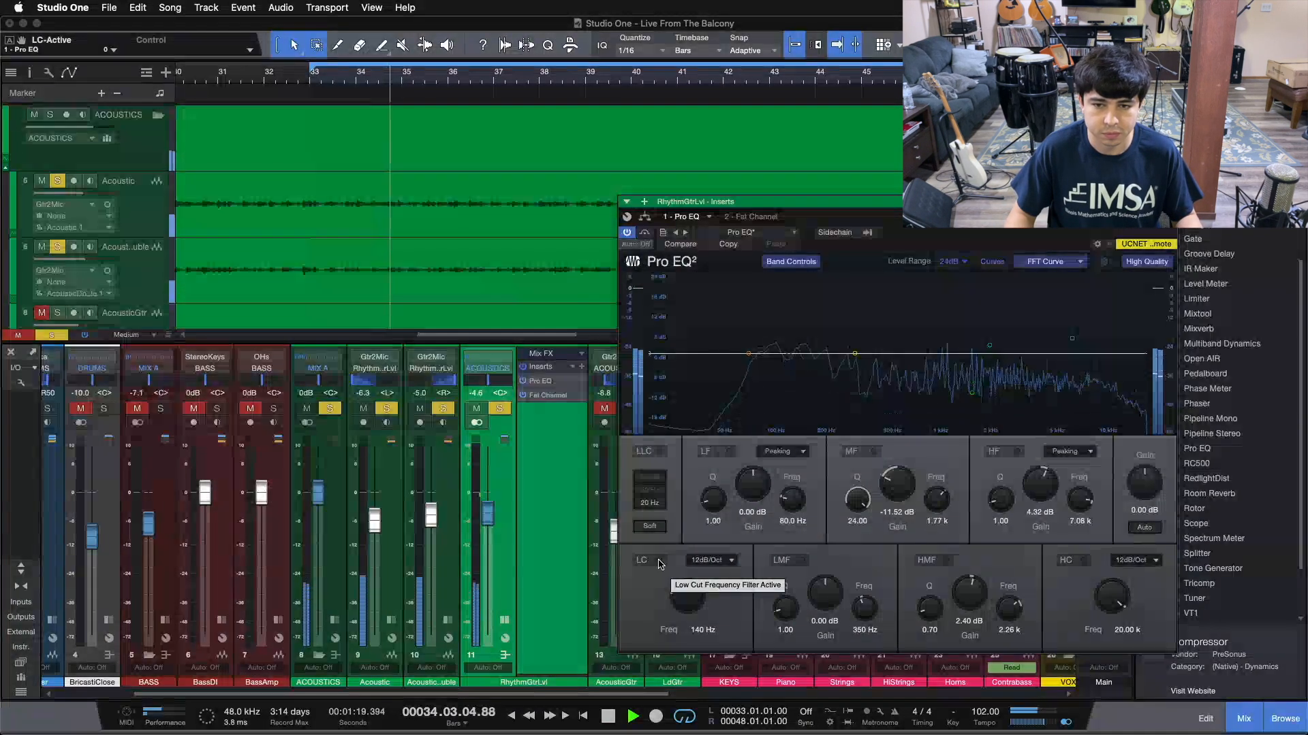
{"action": "left_click", "coordinate": [659, 562]}
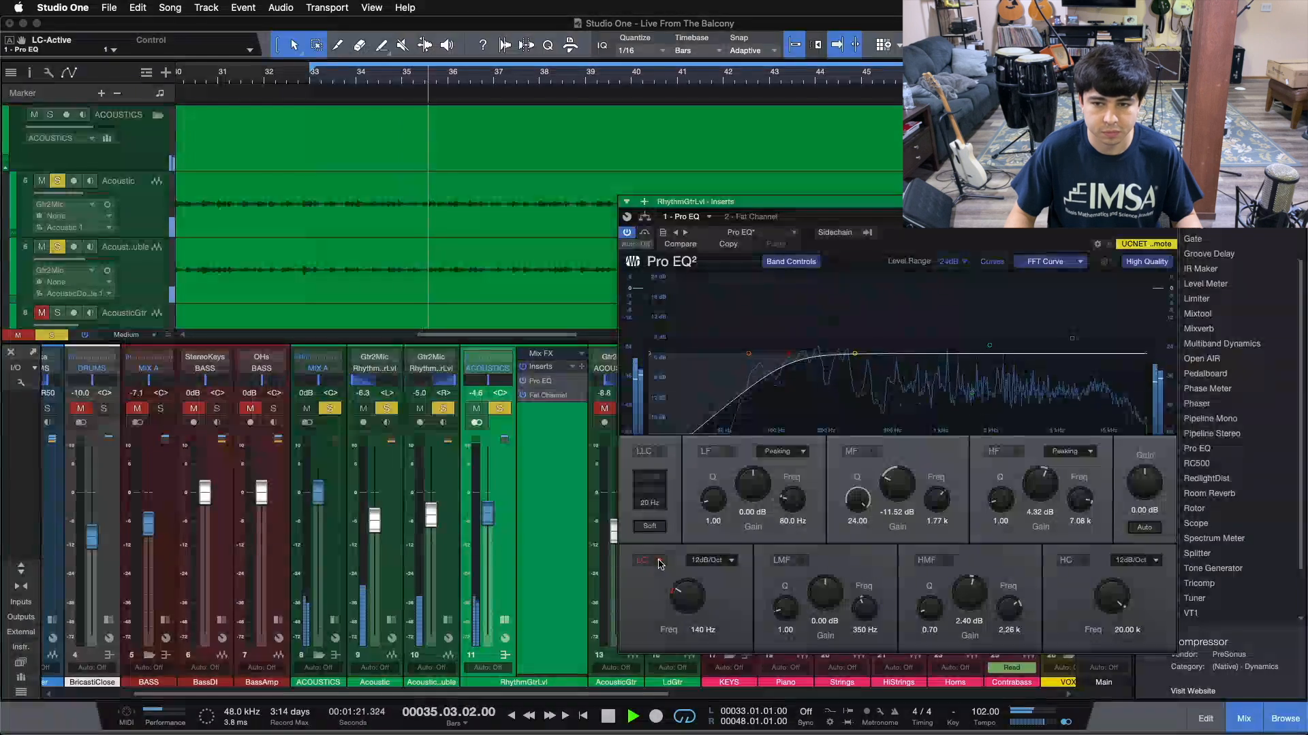
{"action": "left_click_drag", "start_coordinate": [944, 227], "coordinate": [925, 234]}
{"action": "left_click", "coordinate": [627, 571]}
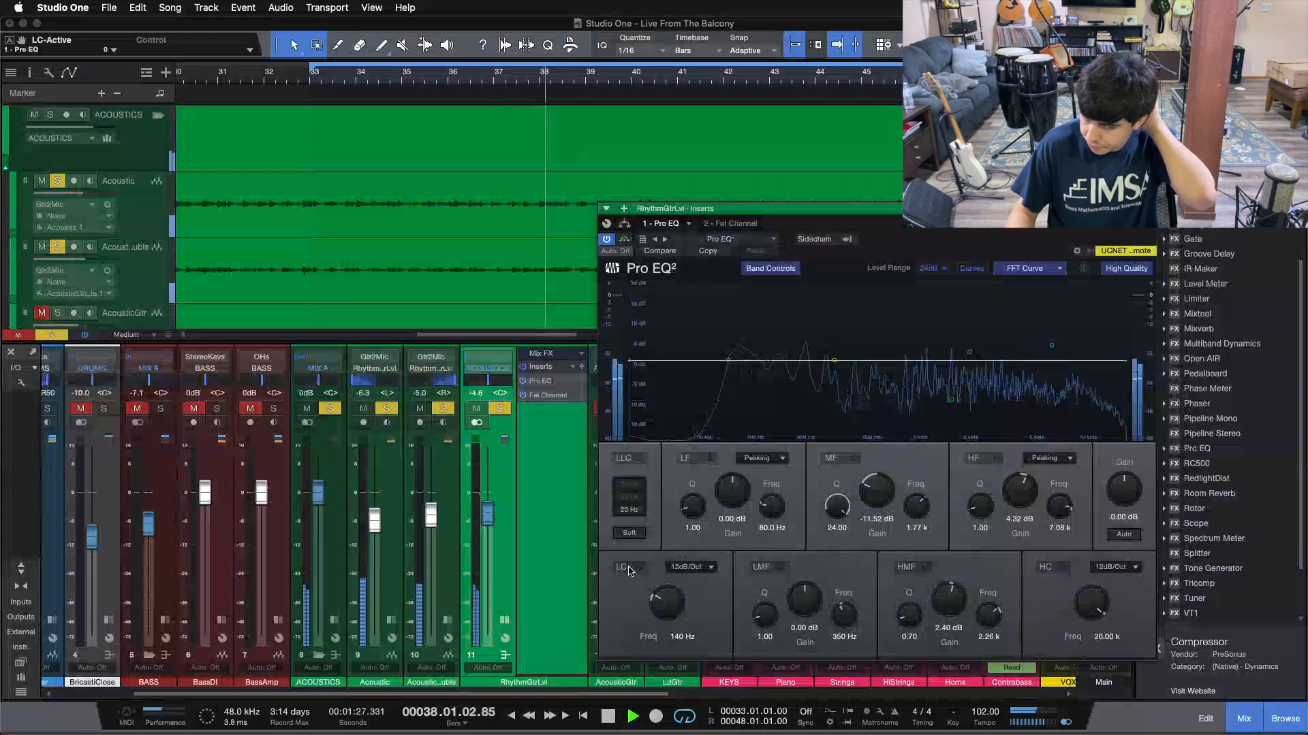
{"action": "left_click", "coordinate": [628, 570]}
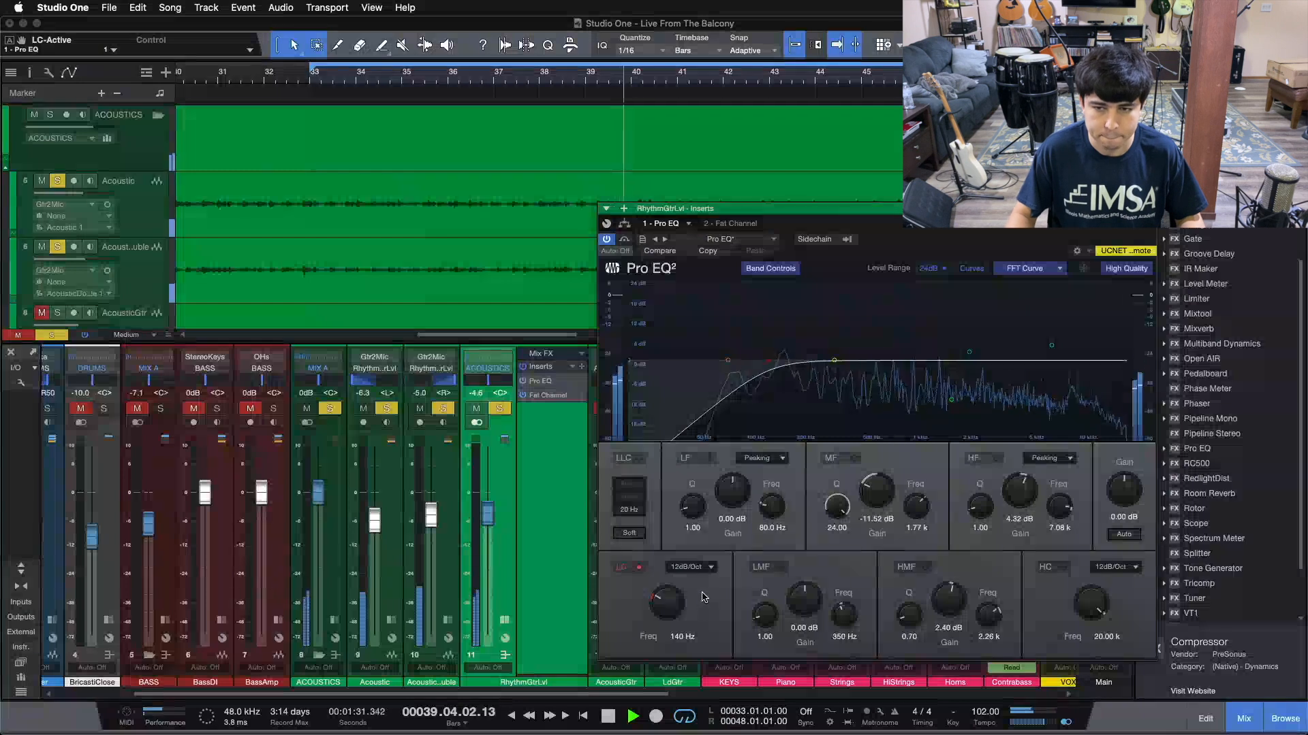
{"action": "left_click", "coordinate": [623, 571]}
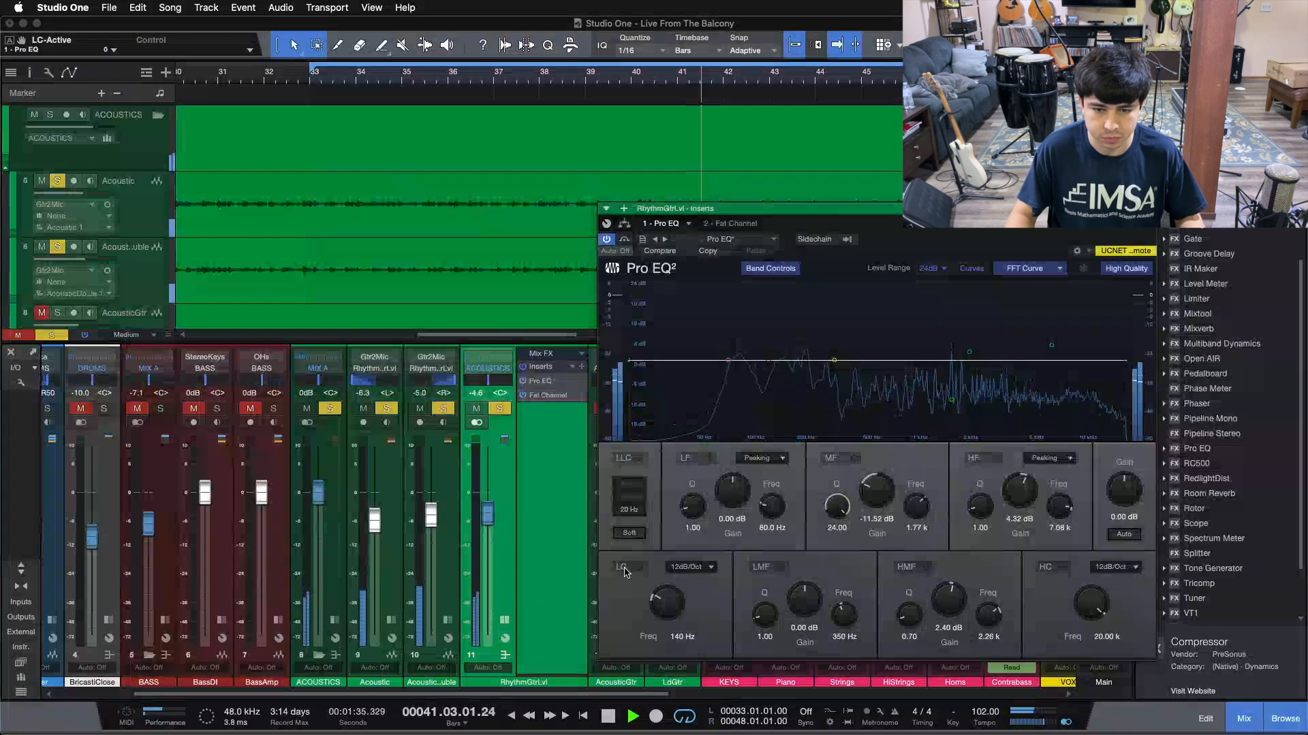
{"action": "left_click", "coordinate": [624, 569]}
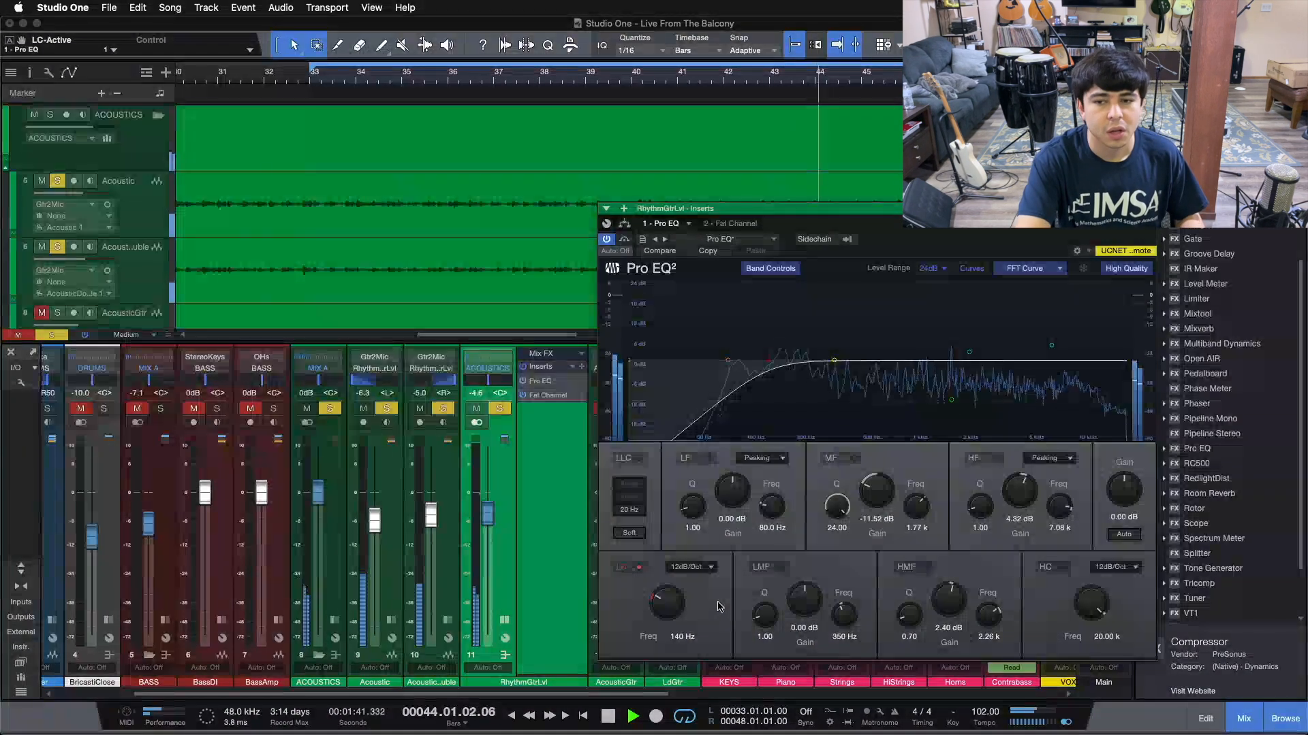
{"action": "key", "text": "space"}
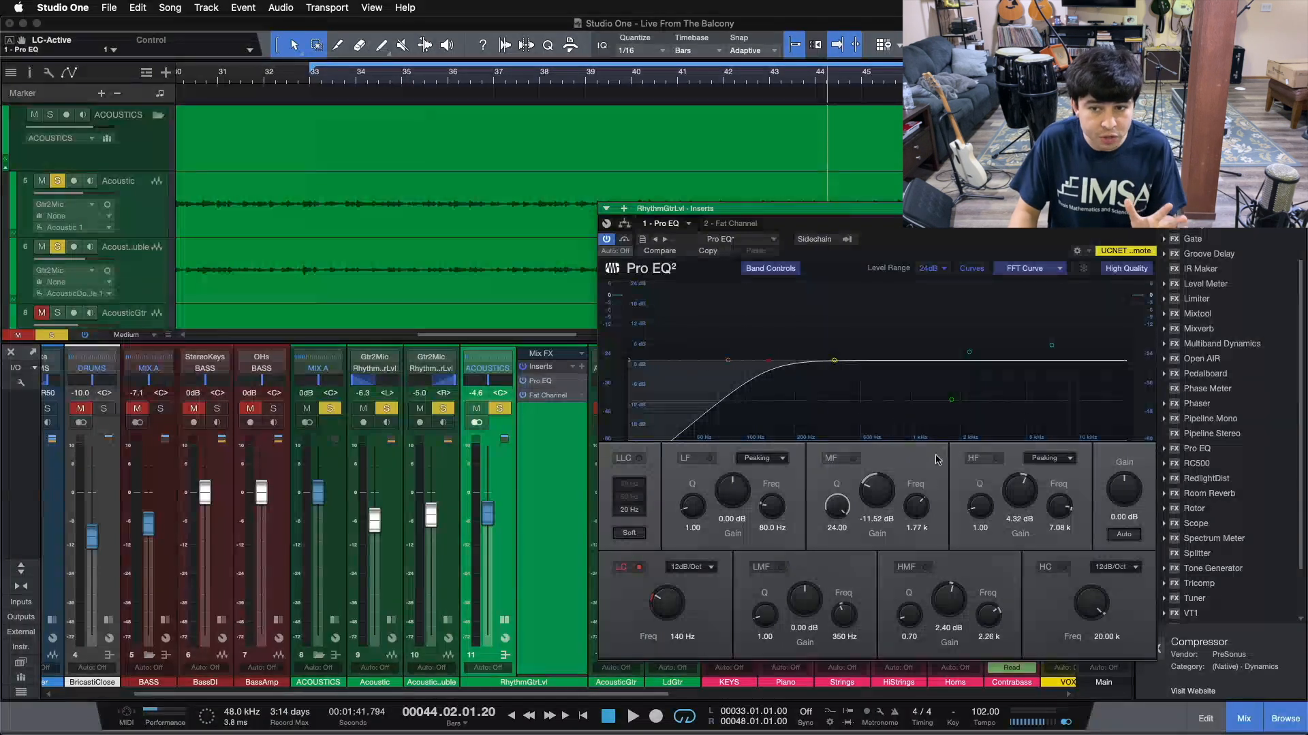
Step: Play the rhythm guitars from bar 33 again and enable the MF notch at 1.77 kHz
{"action": "key", "text": "KP_1"}
{"action": "left_click", "coordinate": [853, 459]}
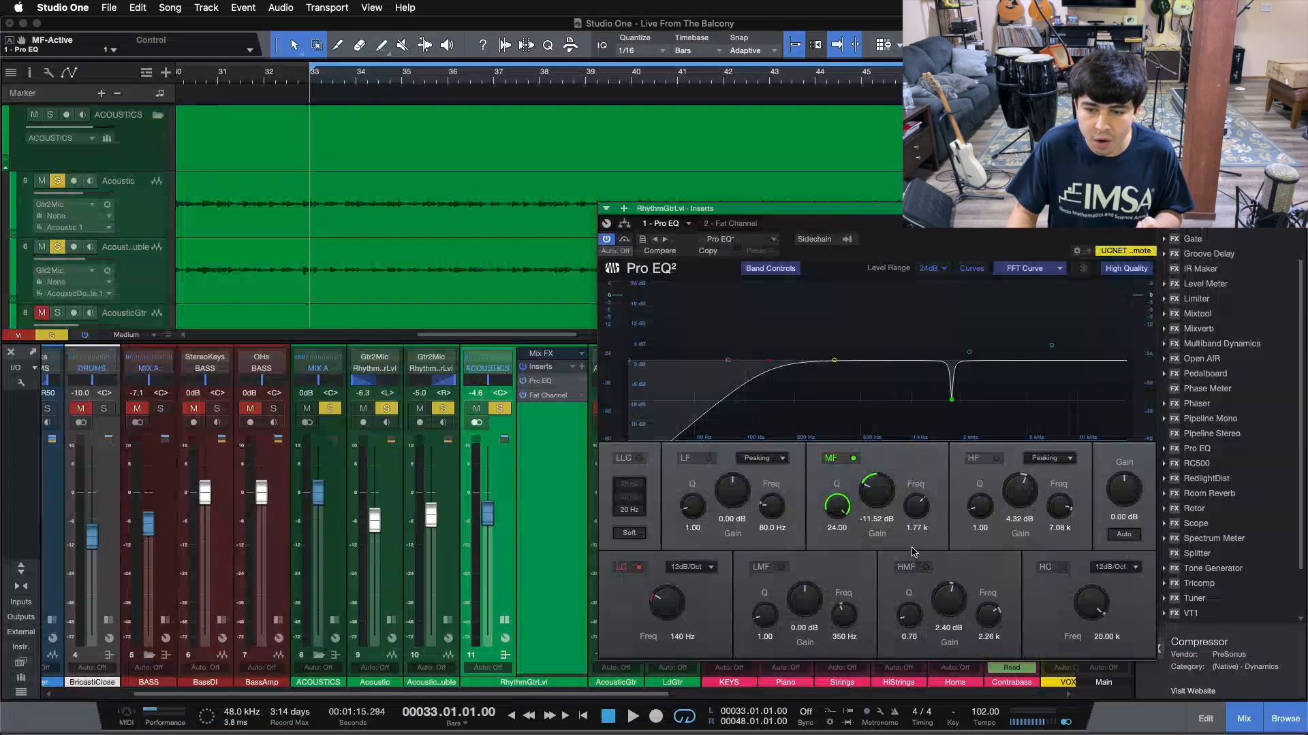
{"action": "left_click", "coordinate": [845, 460]}
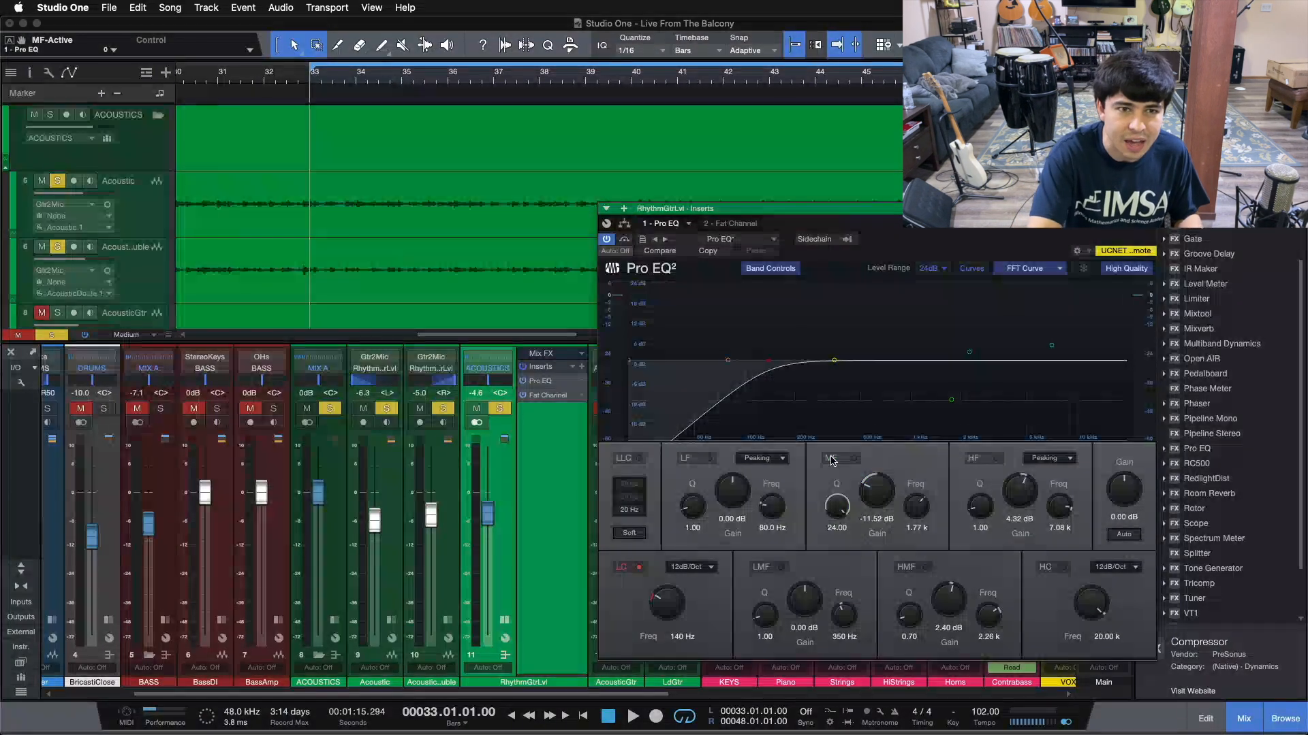
{"action": "key", "text": "space"}
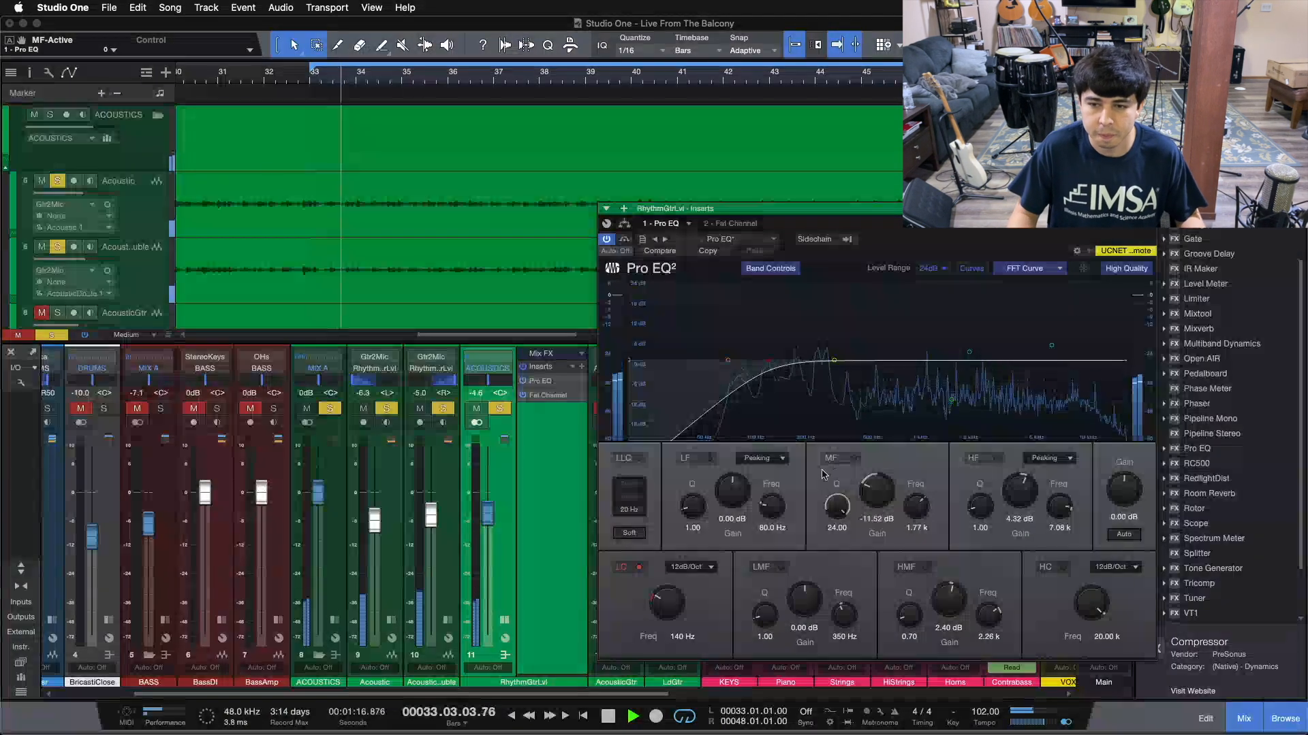
{"action": "left_click", "coordinate": [850, 459]}
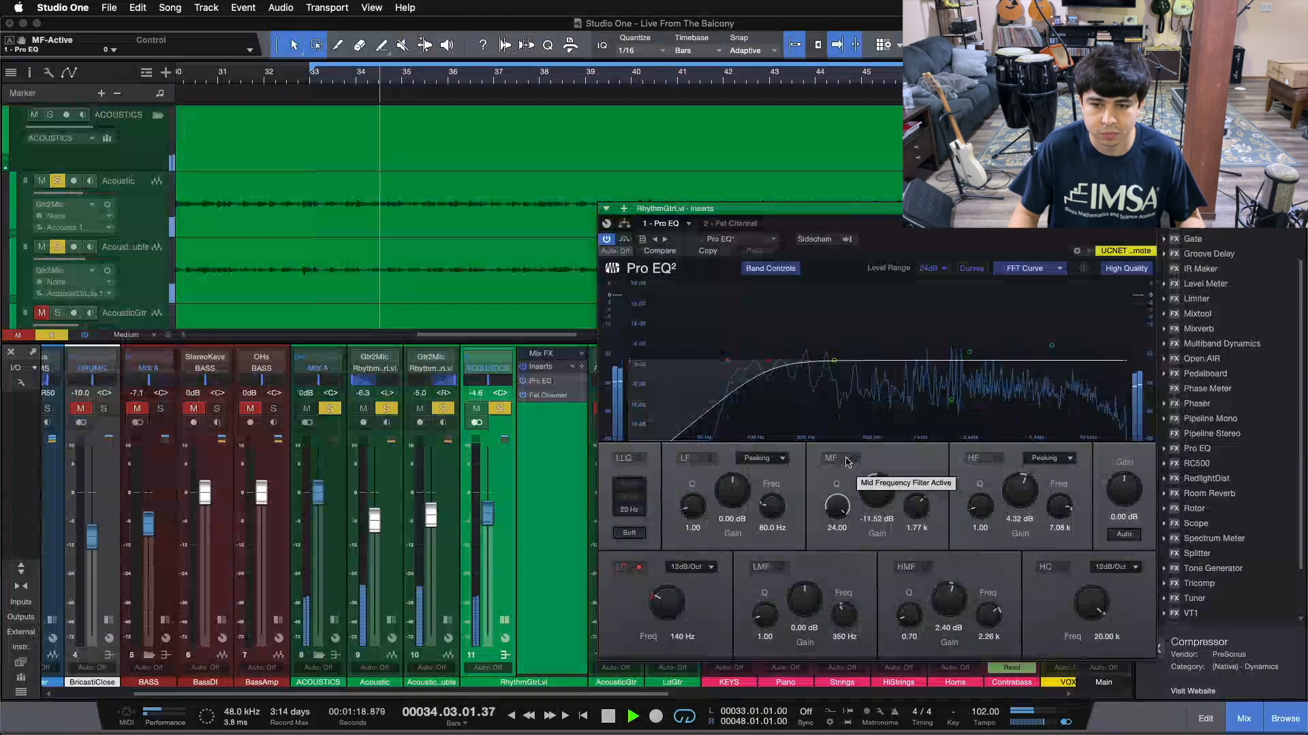
Step: Try raising the MF band's gain during playback, undo the change and stop playback
{"action": "left_click_drag", "start_coordinate": [865, 483], "coordinate": [876, 416]}
{"action": "key", "text": "super+z"}
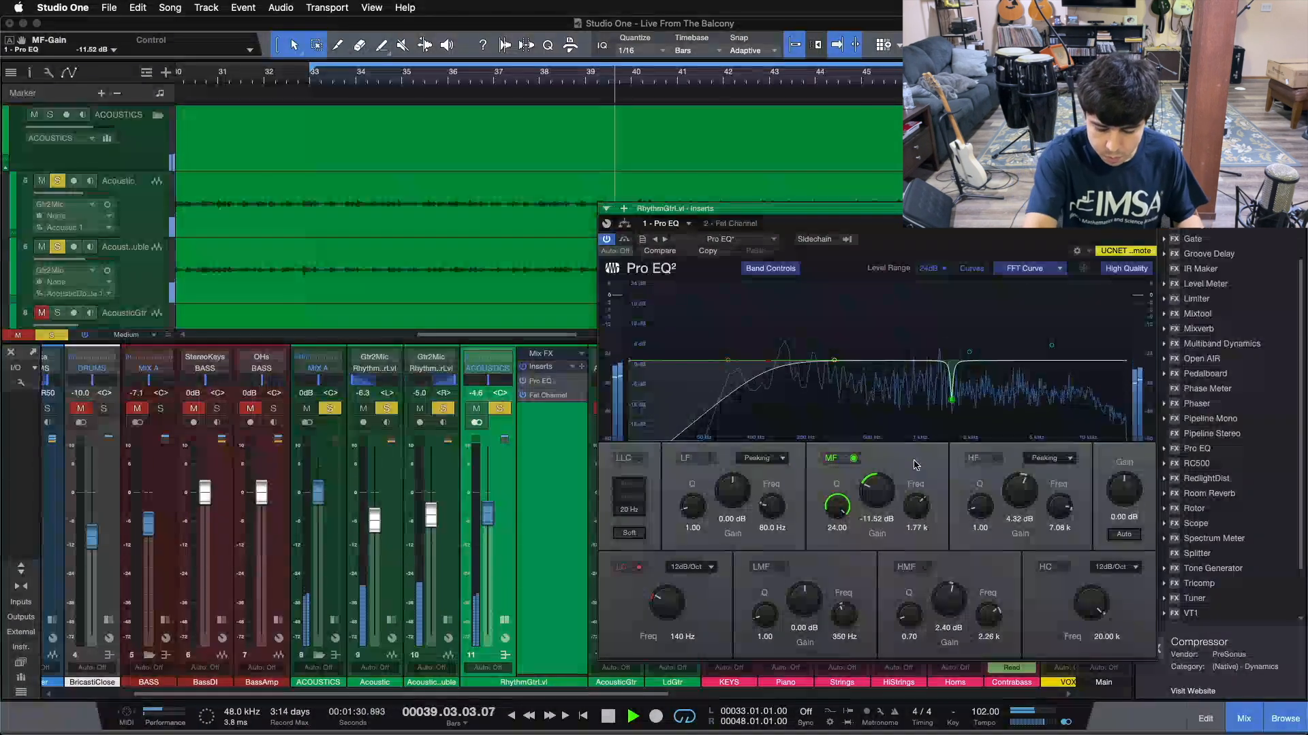
{"action": "key", "text": "space"}
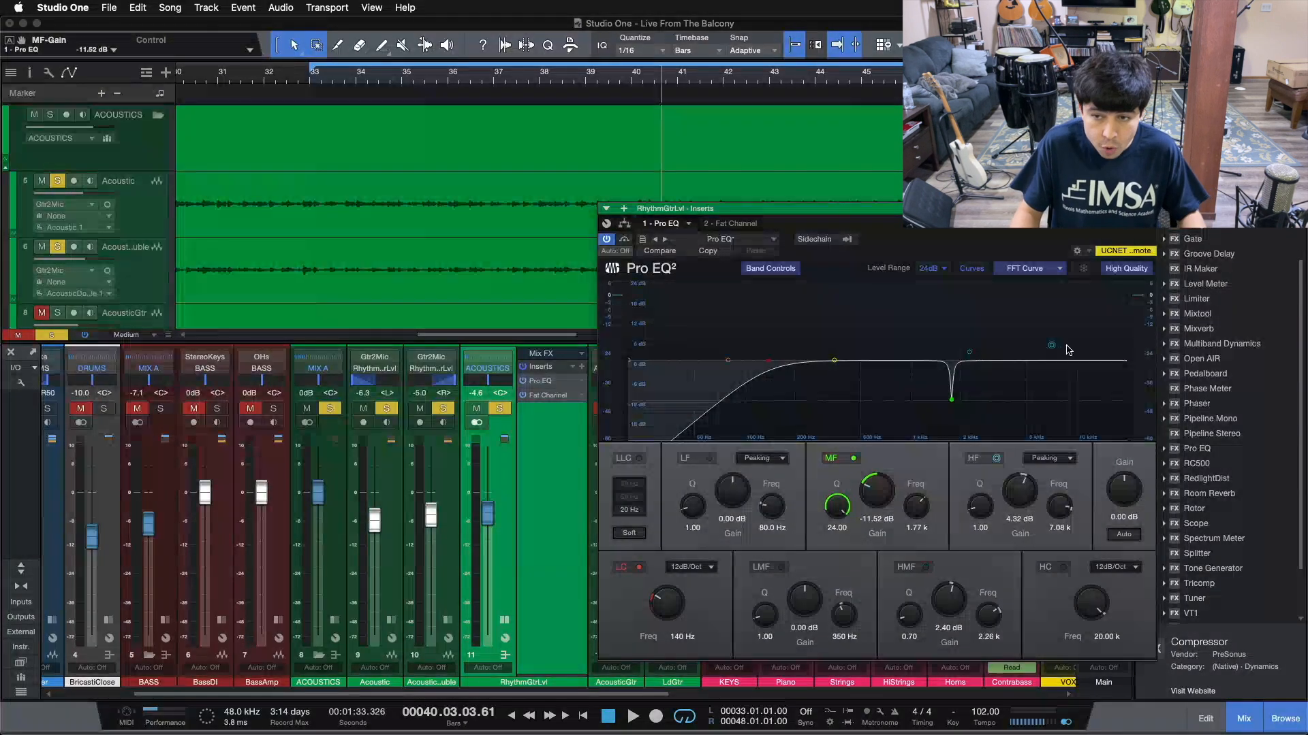
Step: Switch off the Fat Channel's FET compressor on the RhythmGtrLvl bus and play the guitars from bar 33
{"action": "left_click", "coordinate": [729, 224]}
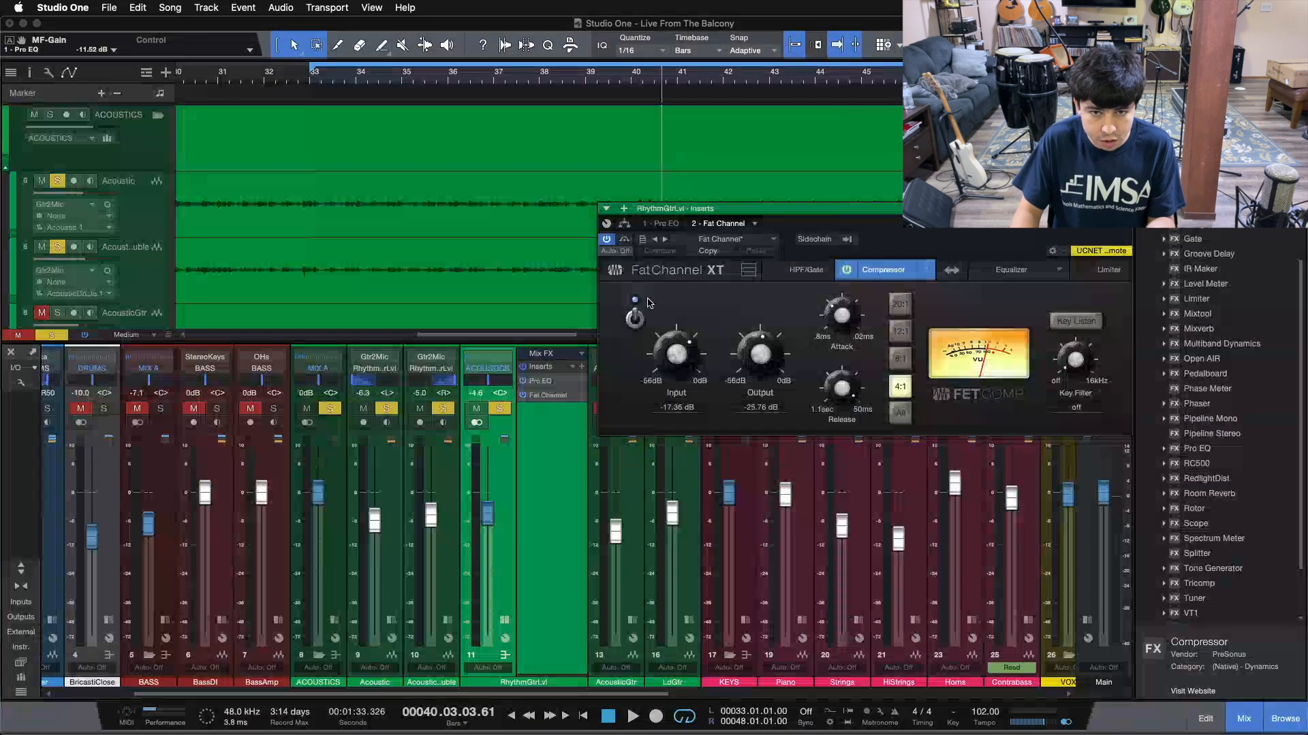
{"action": "left_click_drag", "start_coordinate": [908, 239], "coordinate": [888, 445]}
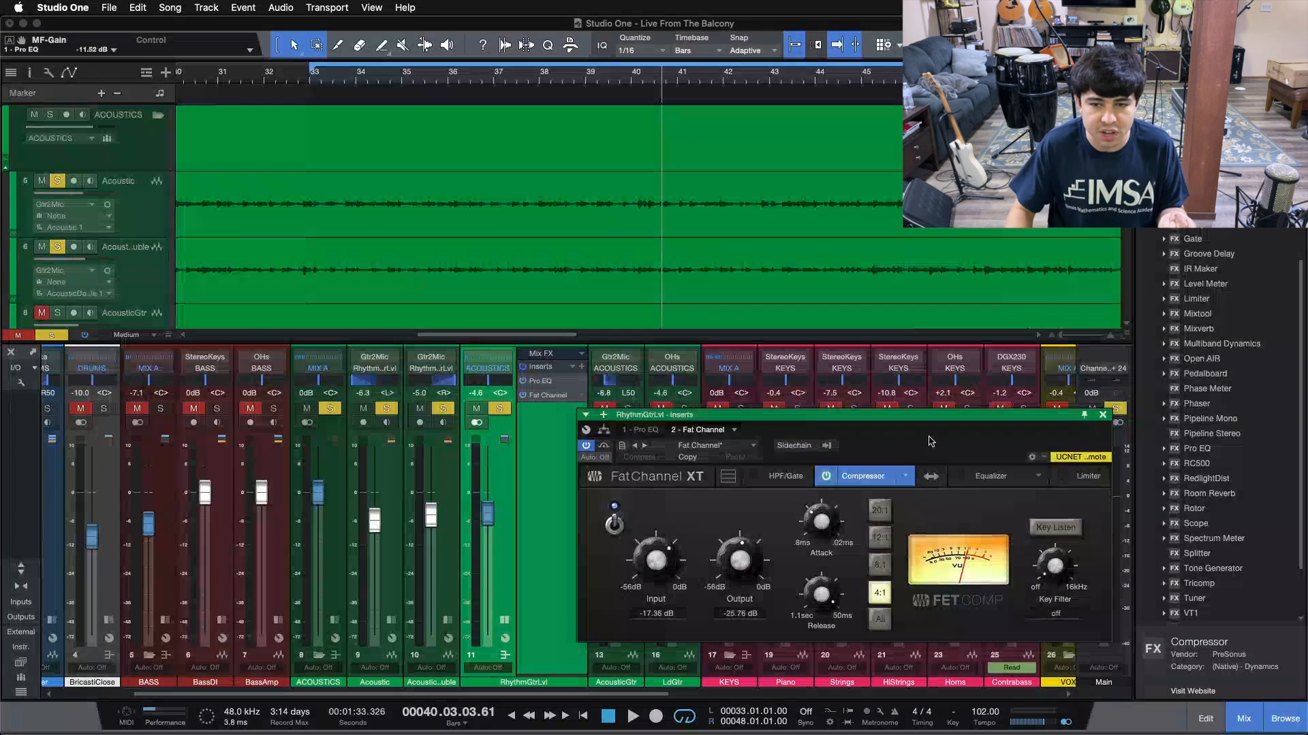
{"action": "left_click_drag", "start_coordinate": [930, 442], "coordinate": [945, 386]}
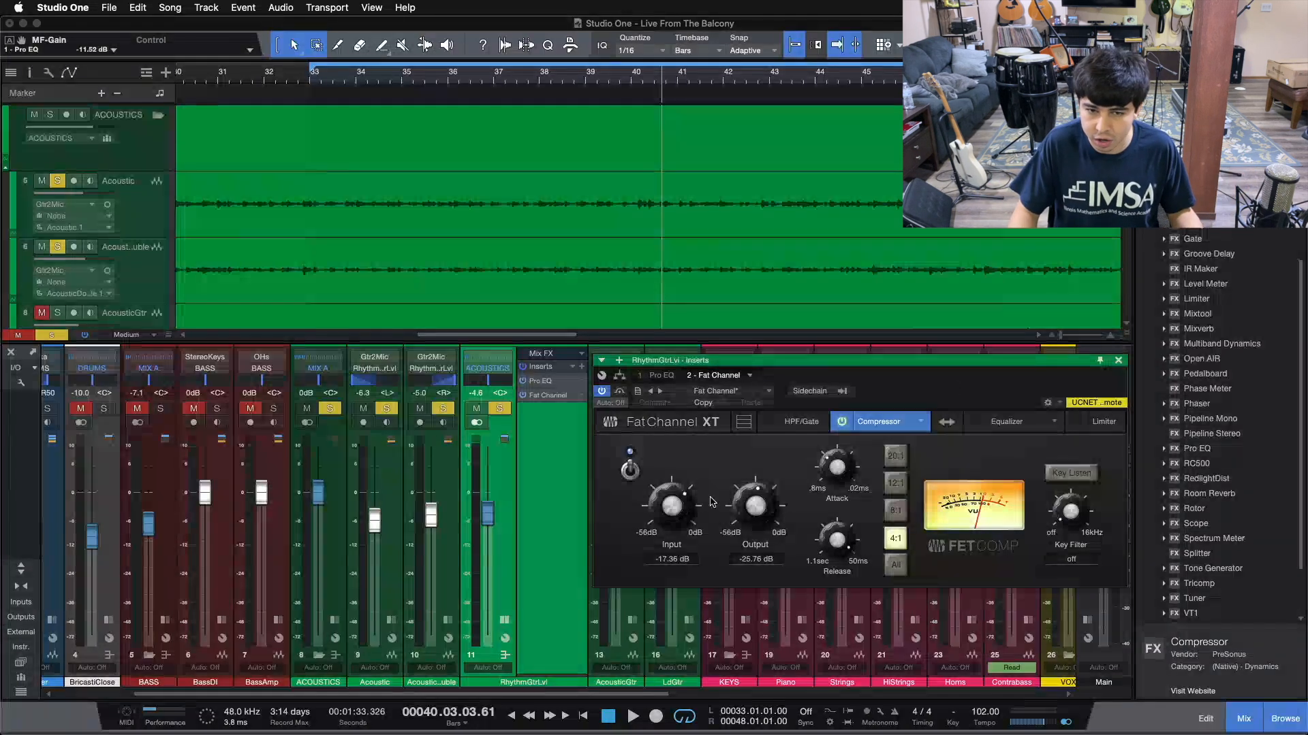
{"action": "left_click", "coordinate": [632, 469]}
{"action": "key", "text": "space"}
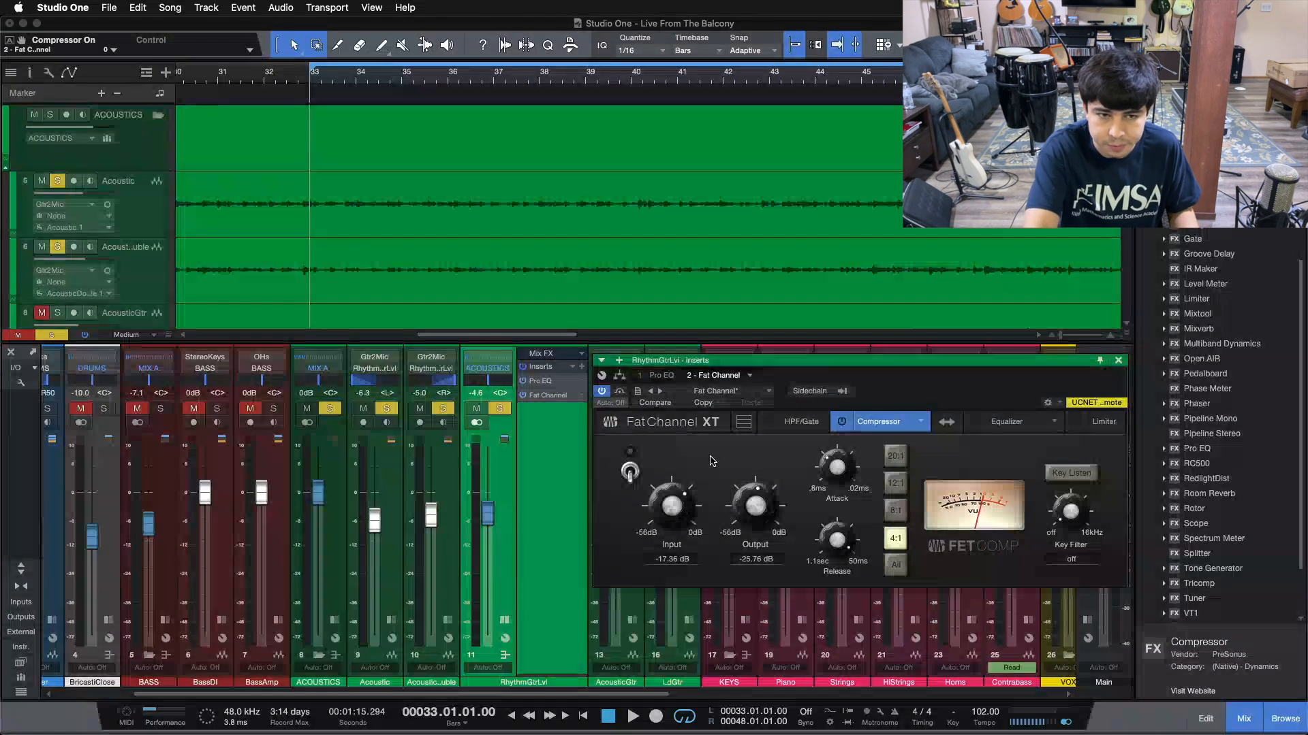
{"action": "key", "text": "space"}
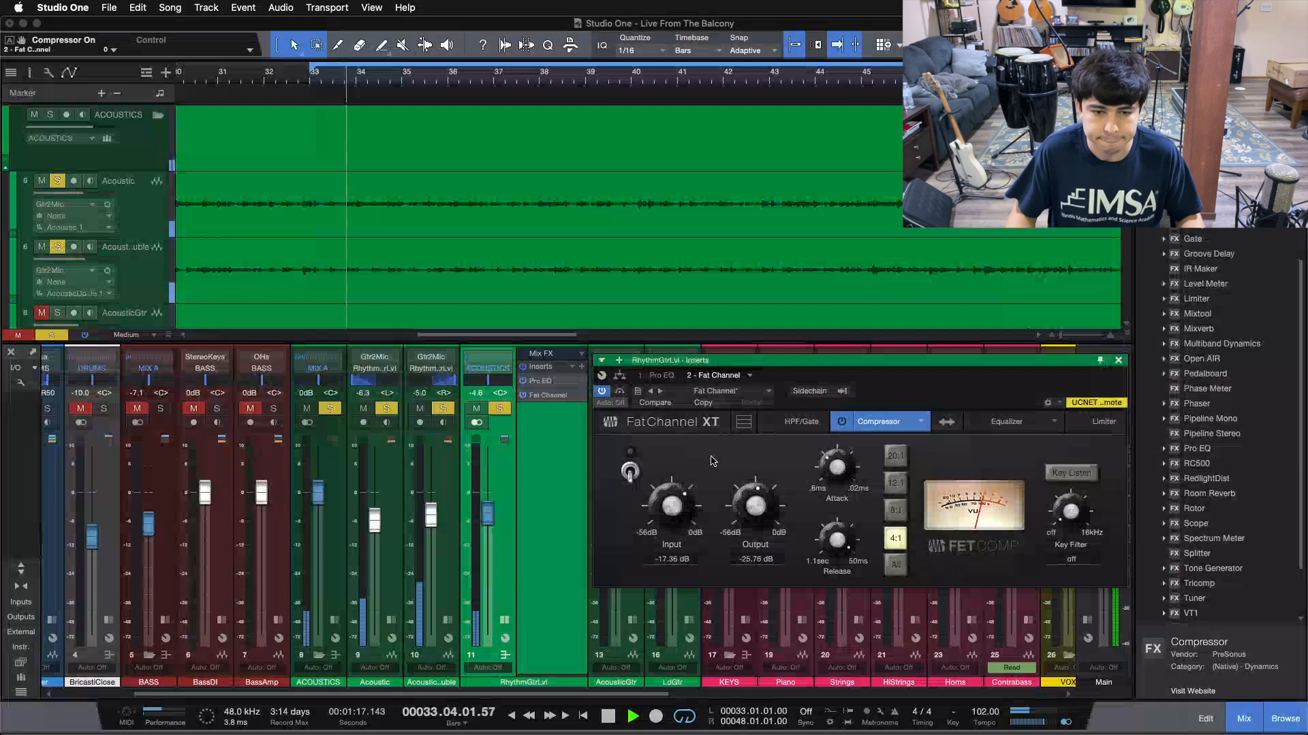
Step: Compare the FET compressor on and off while the rhythm guitars play, leave it enabled and stop playback
{"action": "left_click", "coordinate": [630, 472]}
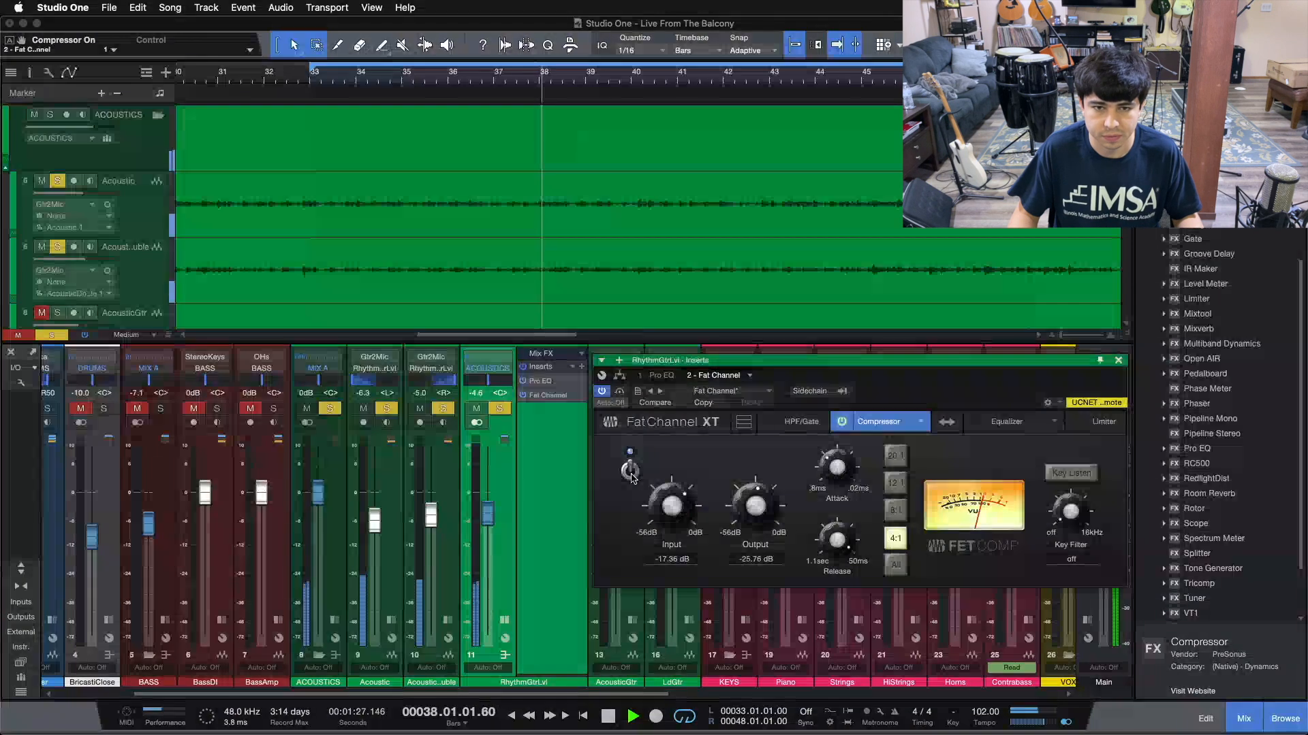
{"action": "left_click", "coordinate": [630, 470]}
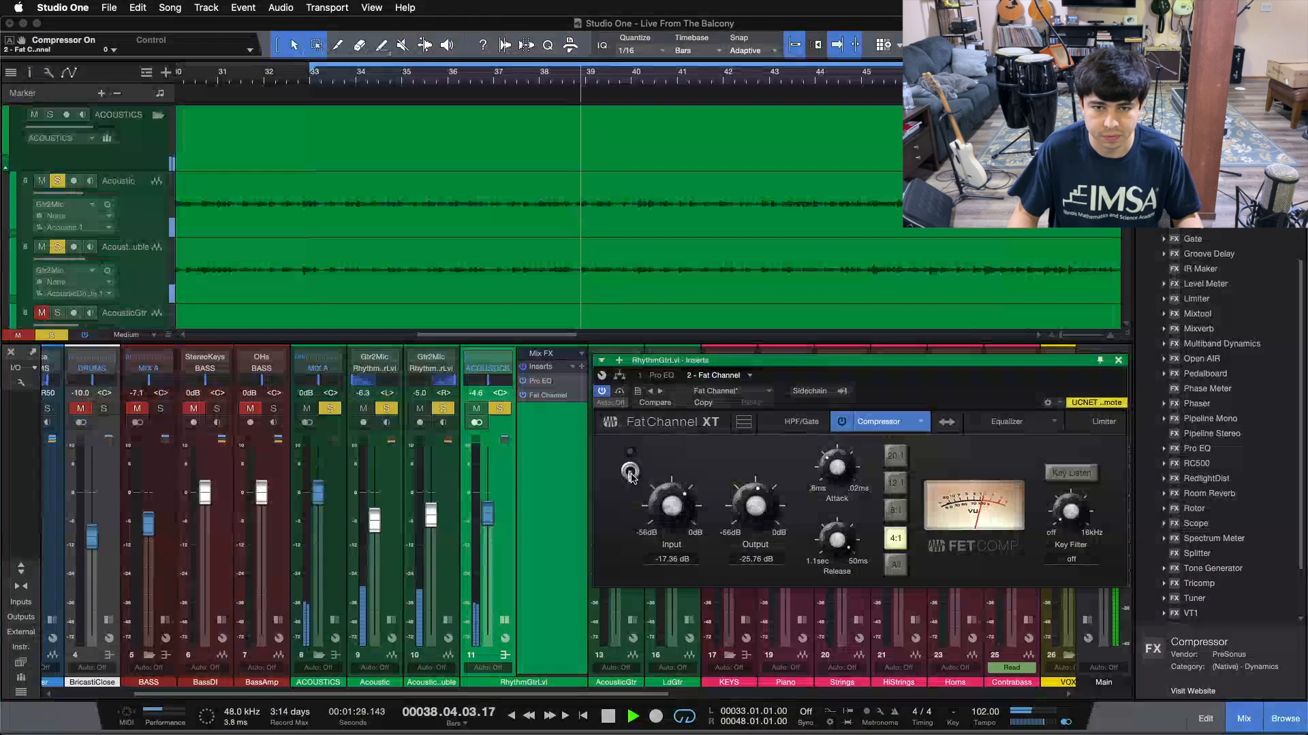
{"action": "left_click", "coordinate": [631, 475]}
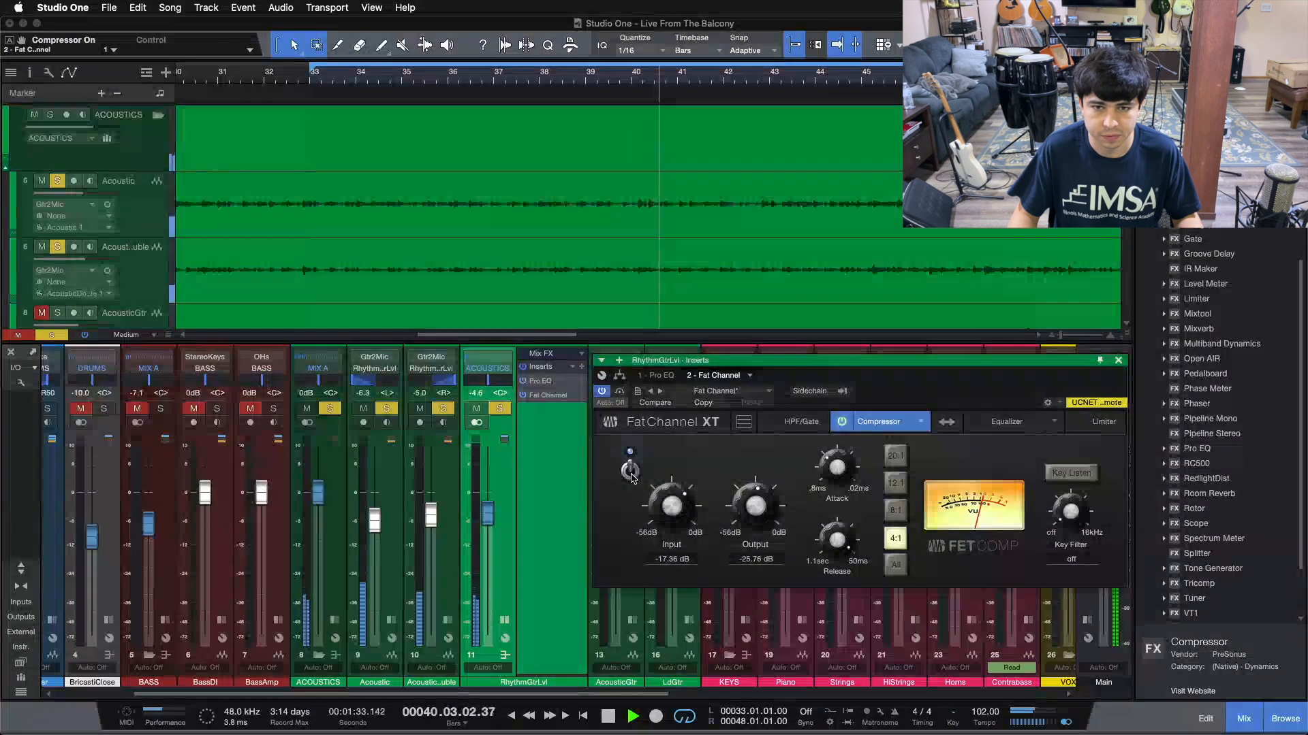
{"action": "left_click", "coordinate": [631, 471]}
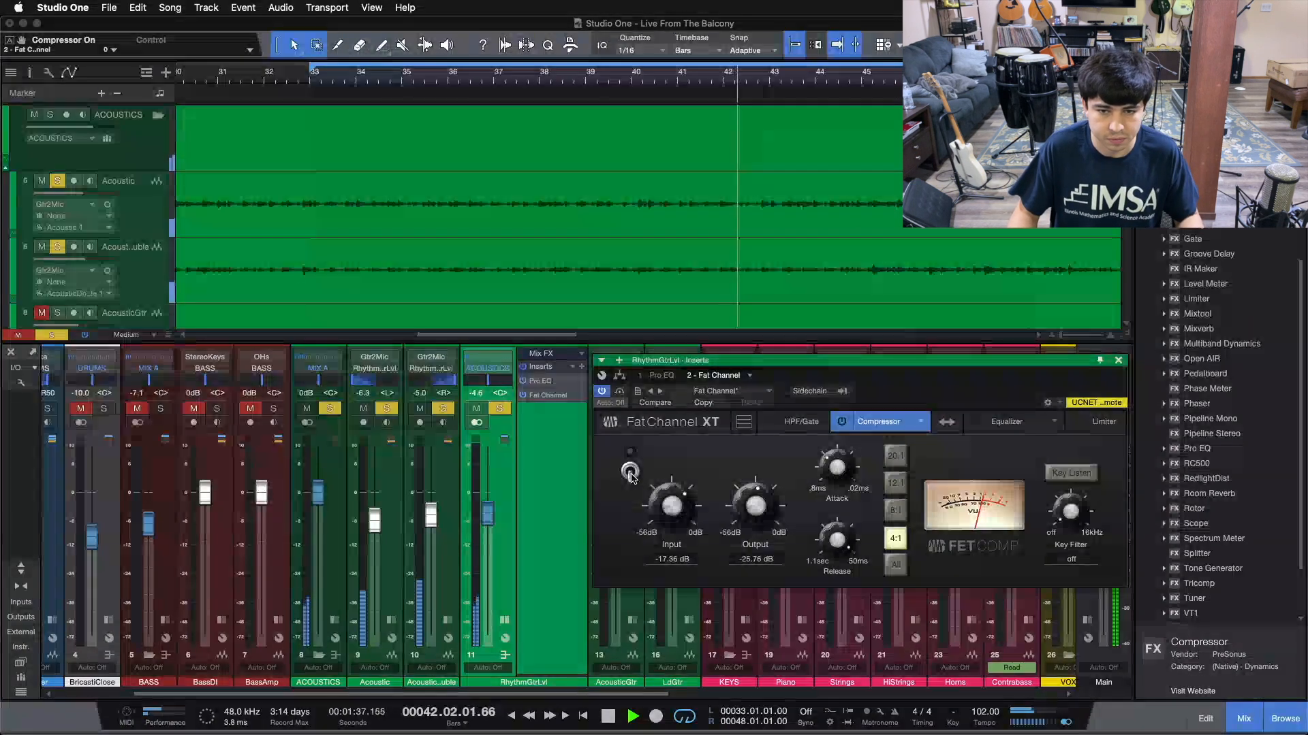
{"action": "left_click", "coordinate": [631, 472]}
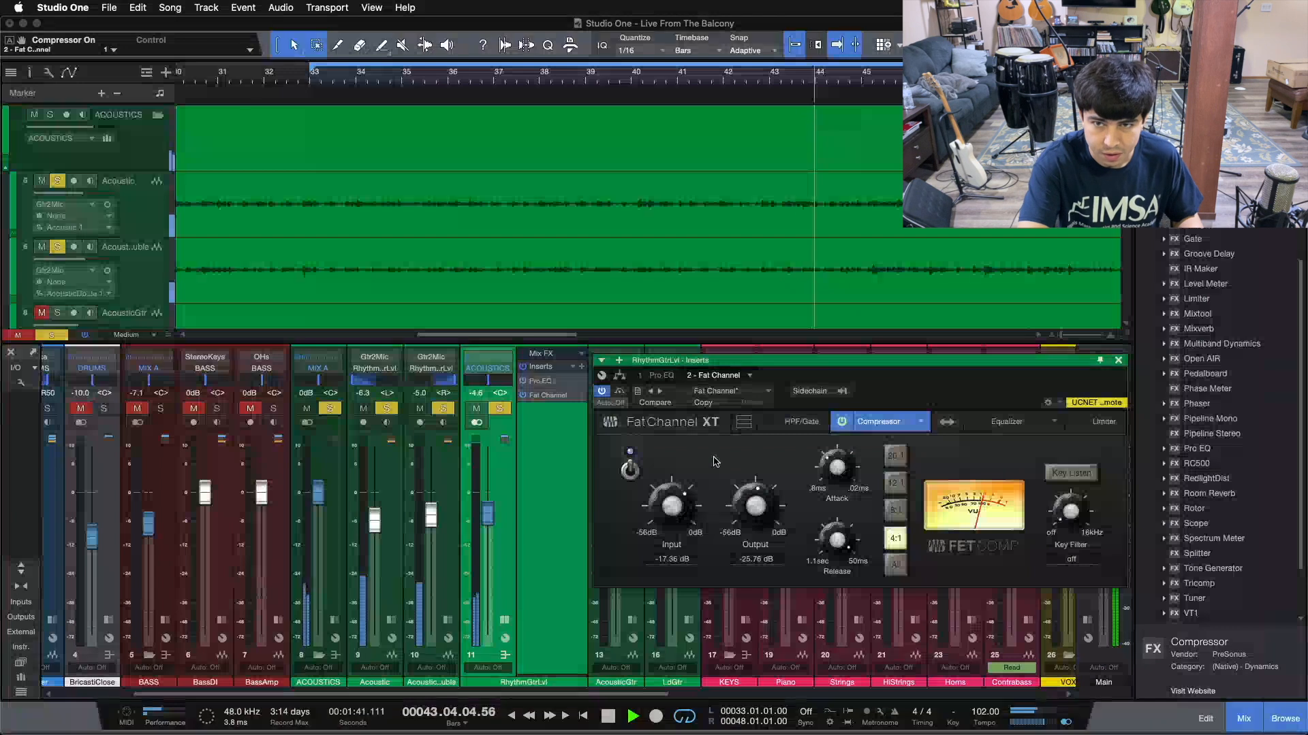
{"action": "key", "text": "space"}
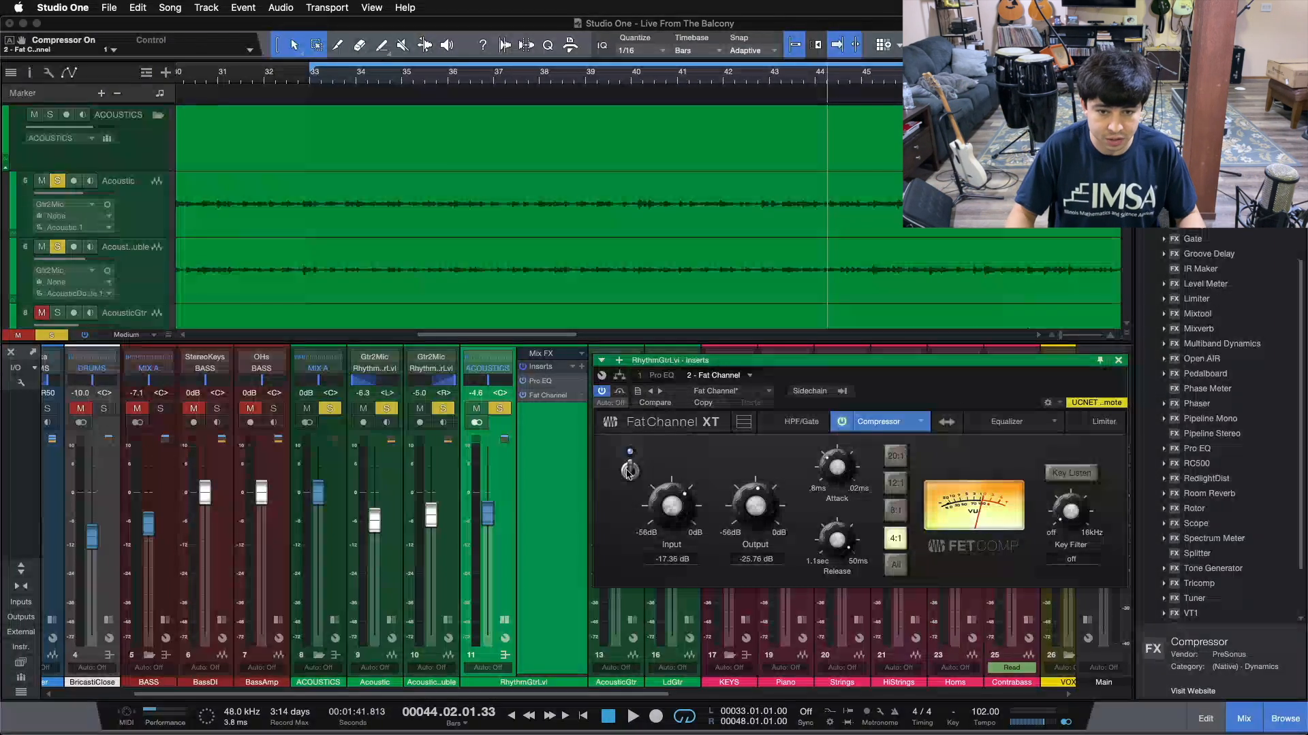
Step: Show the bus's Pro EQ, play from bar 33 and compare the HF boost of 4.32 dB at 7.08 kHz, leaving it enabled
{"action": "left_click", "coordinate": [656, 377]}
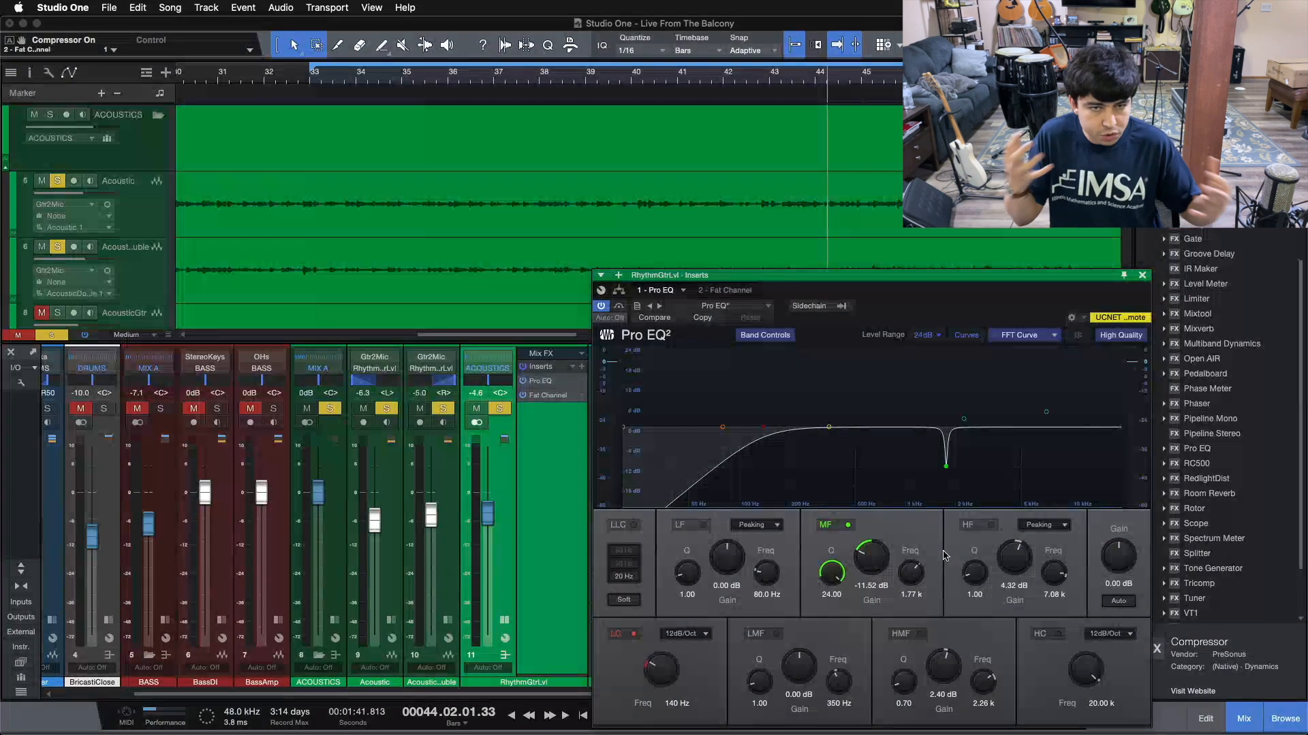
{"action": "key", "text": "space"}
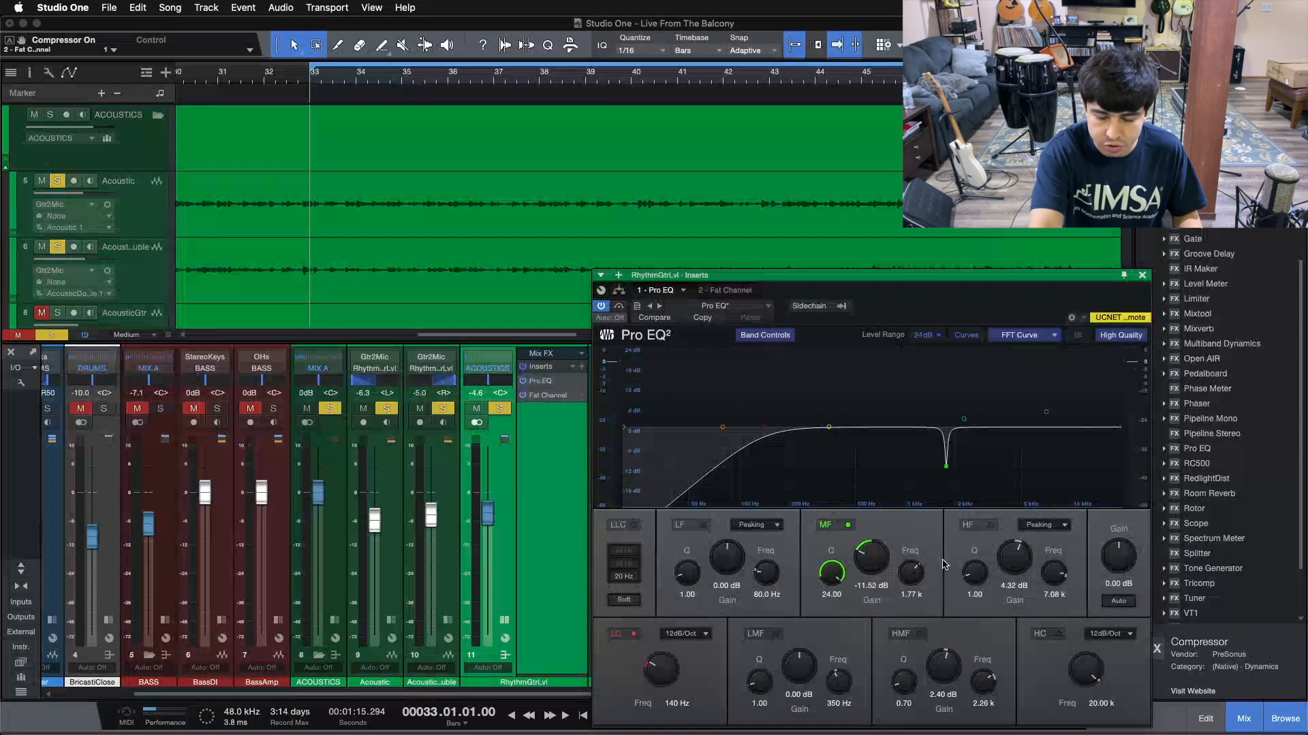
{"action": "key", "text": "space"}
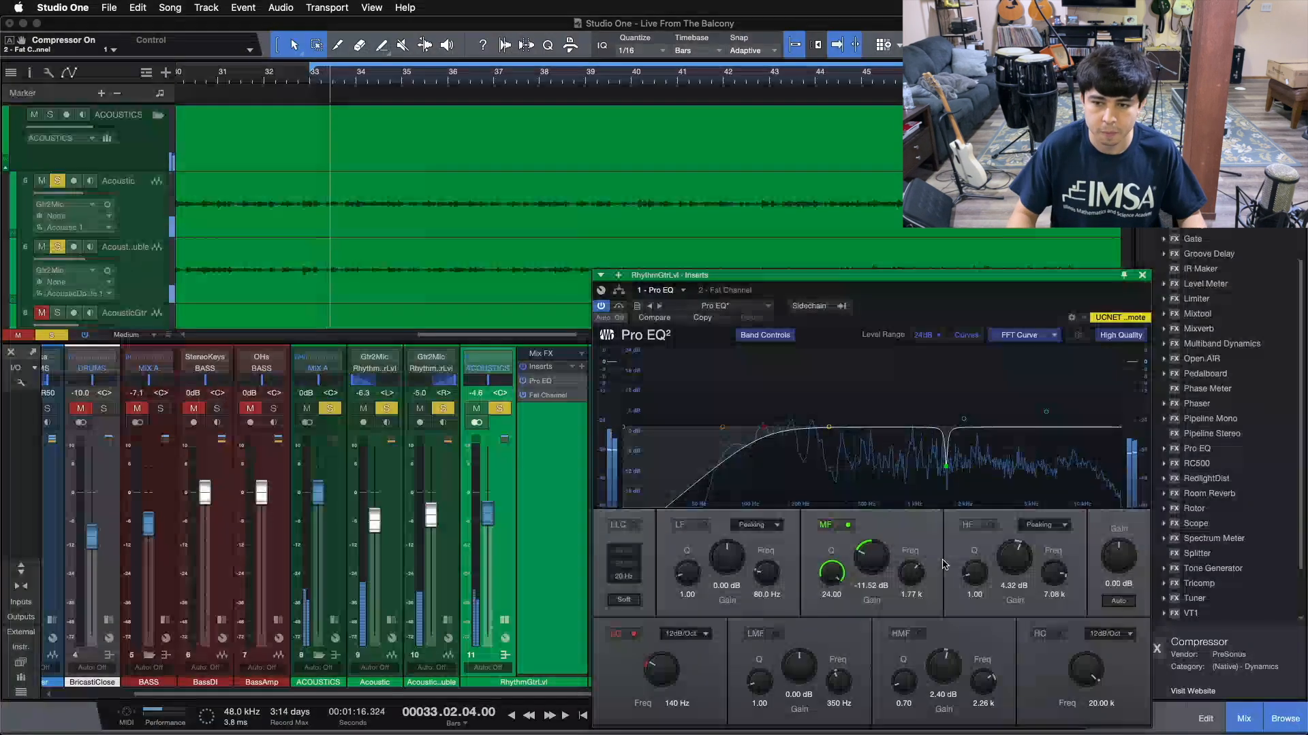
{"action": "left_click", "coordinate": [987, 526]}
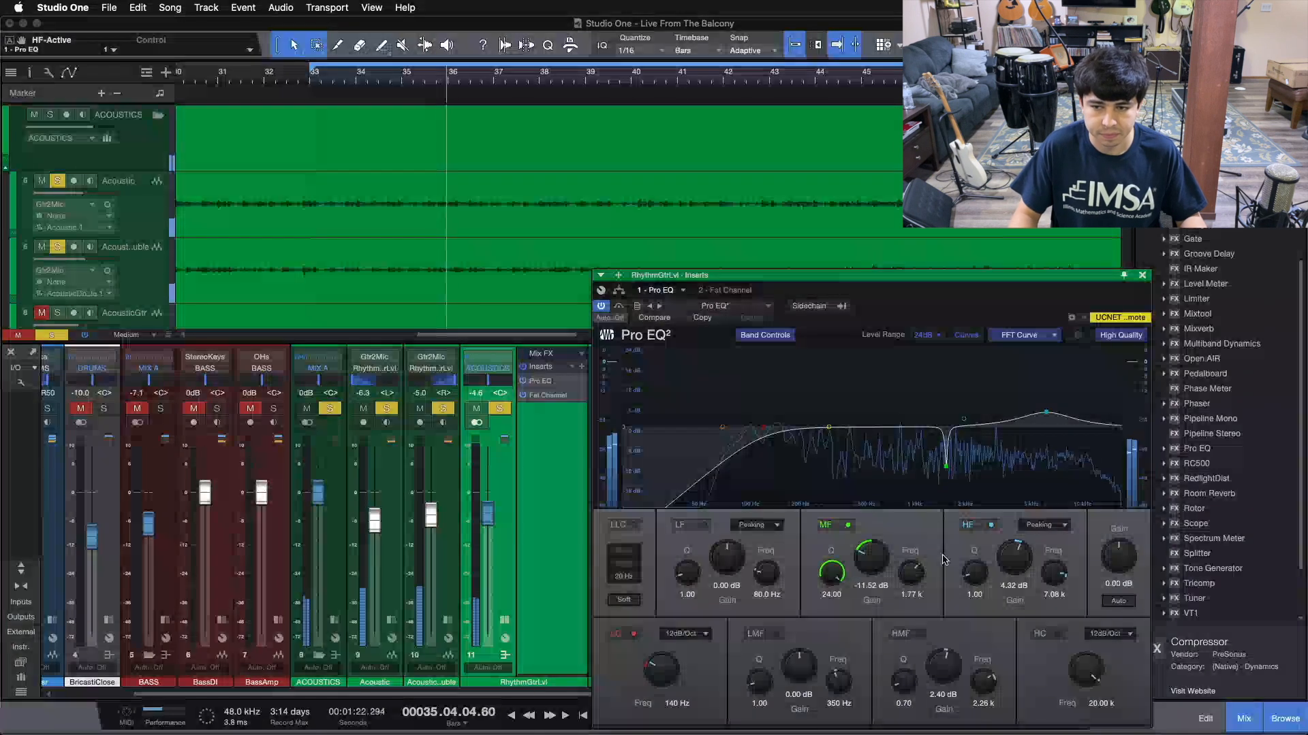
{"action": "left_click", "coordinate": [979, 529]}
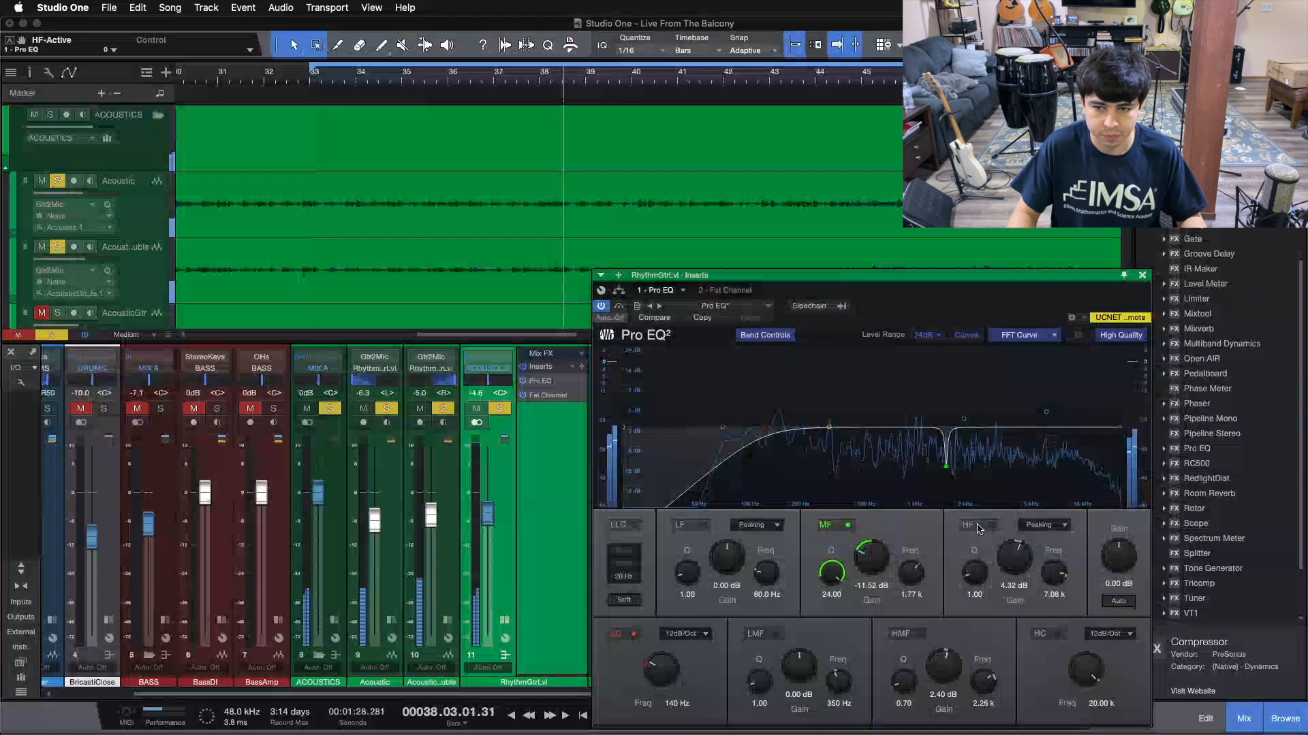
{"action": "left_click", "coordinate": [979, 529]}
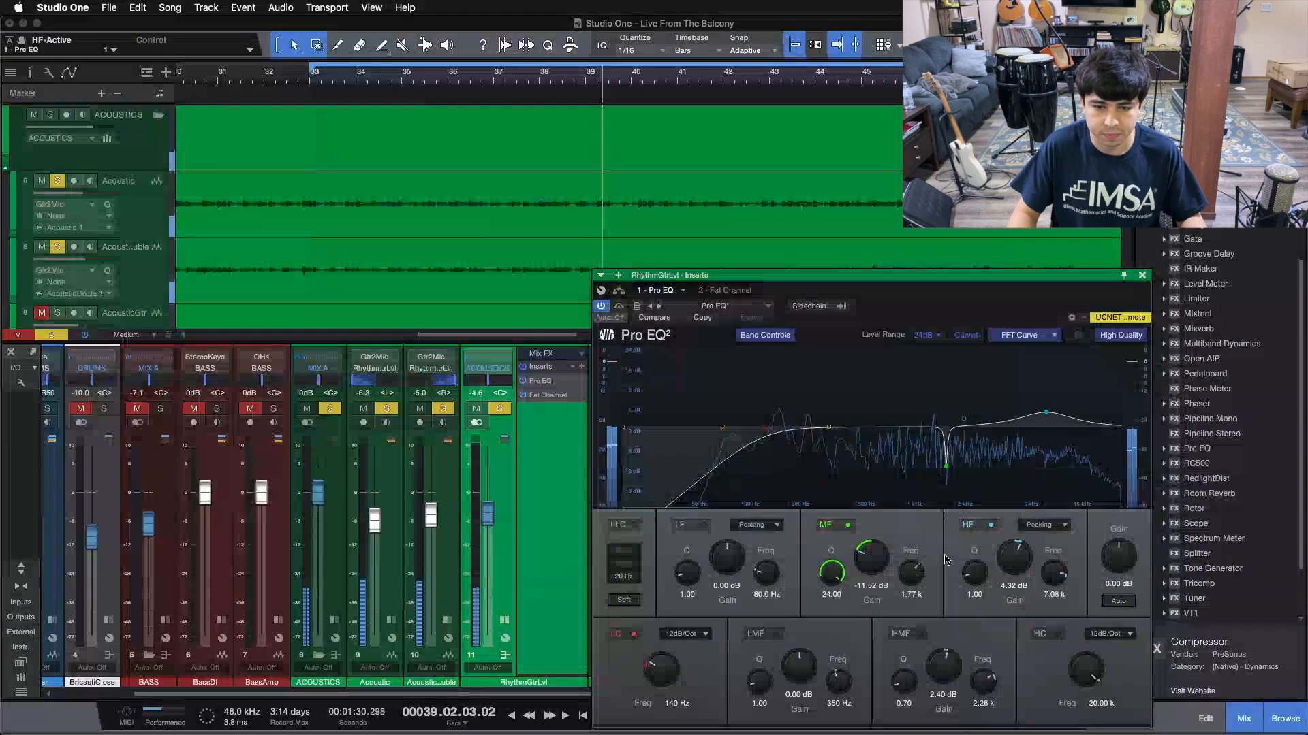
{"action": "left_click", "coordinate": [983, 530]}
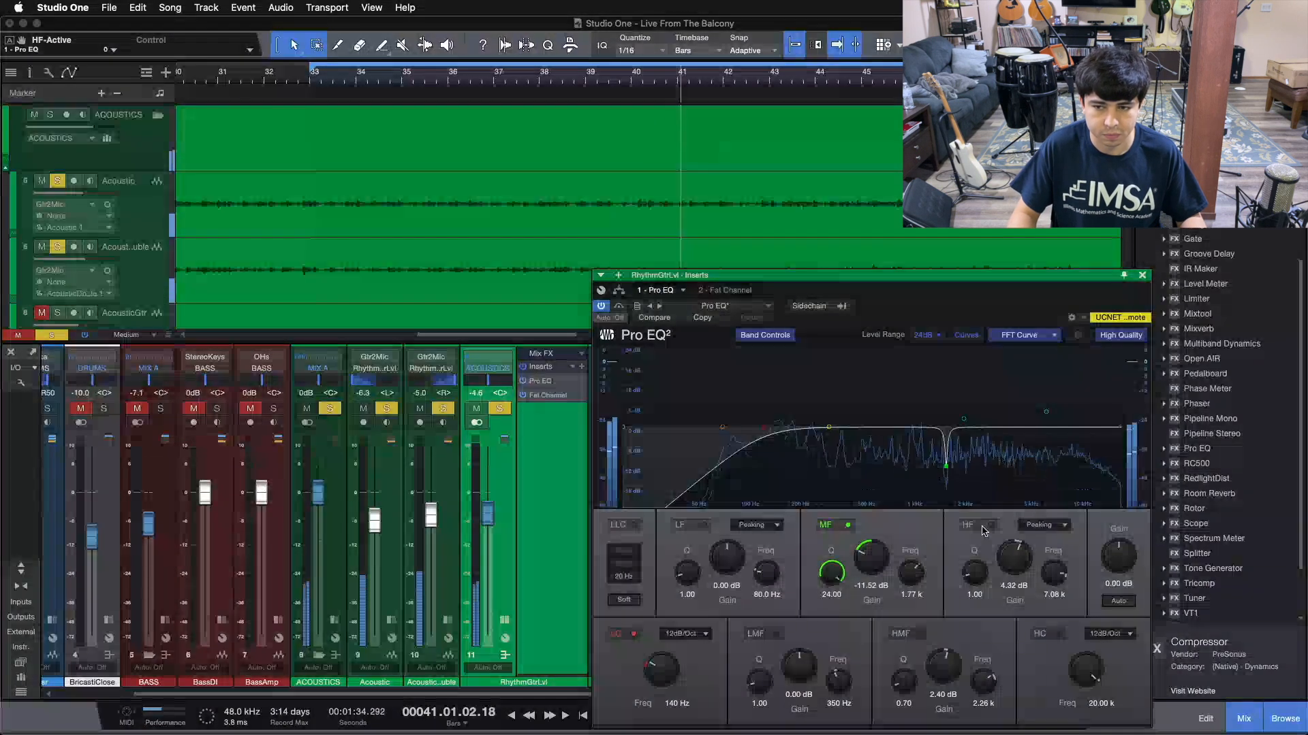
{"action": "left_click", "coordinate": [983, 531]}
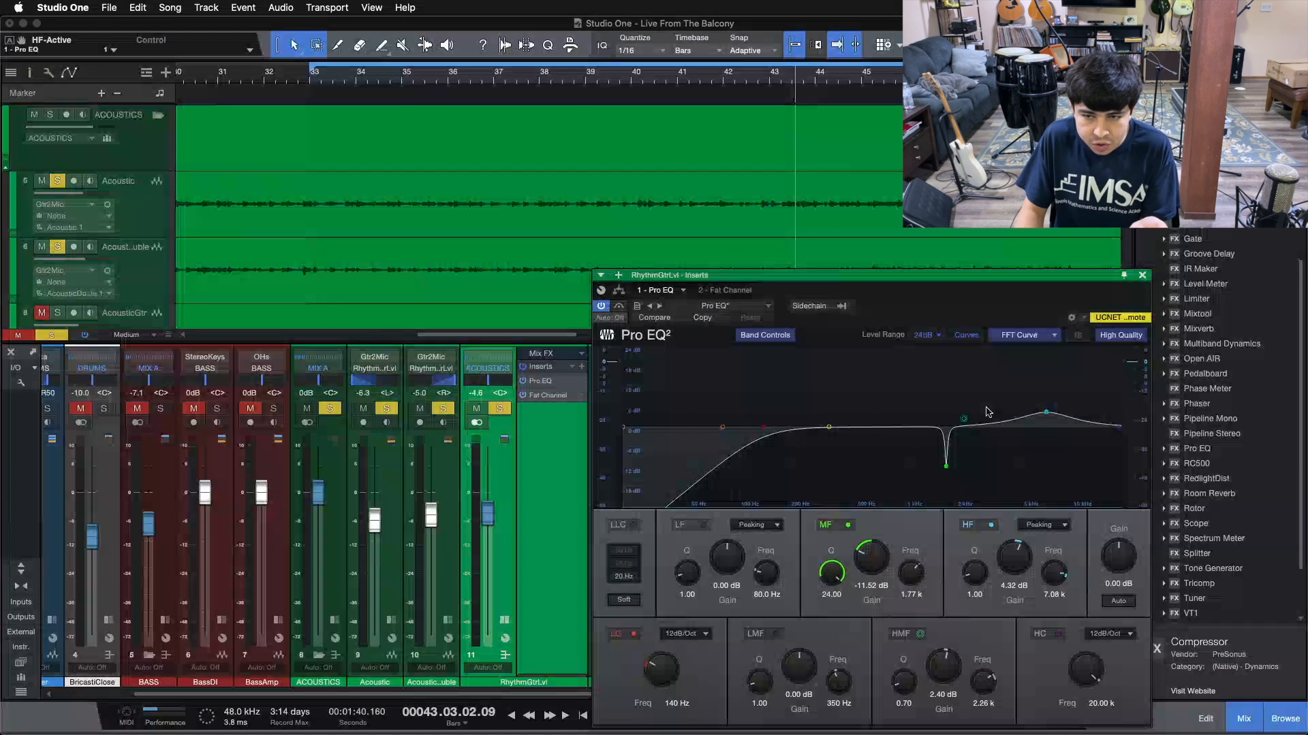
Step: Replay from bar 33 and compare the HMF boost of 2.40 dB at 2.26 kHz on and off, leaving it enabled
{"action": "key", "text": "space"}
{"action": "key", "text": "space"}
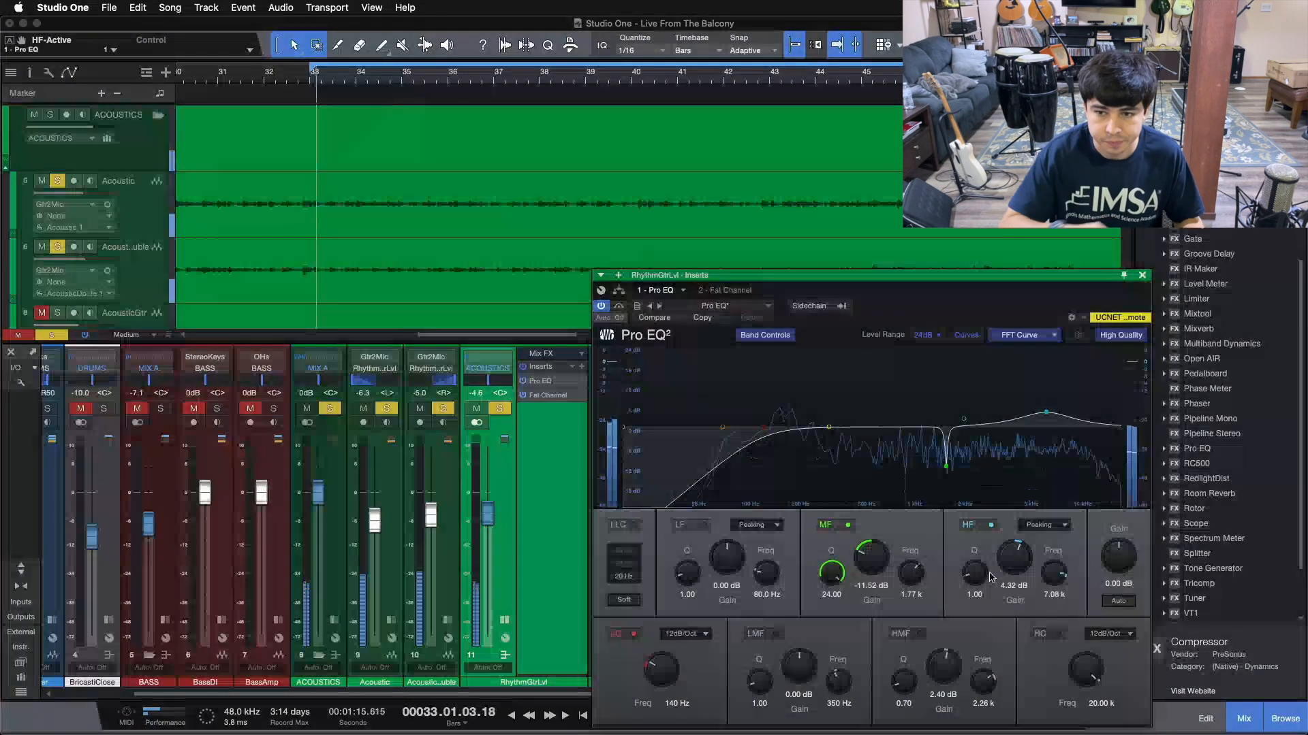
{"action": "left_click", "coordinate": [913, 635]}
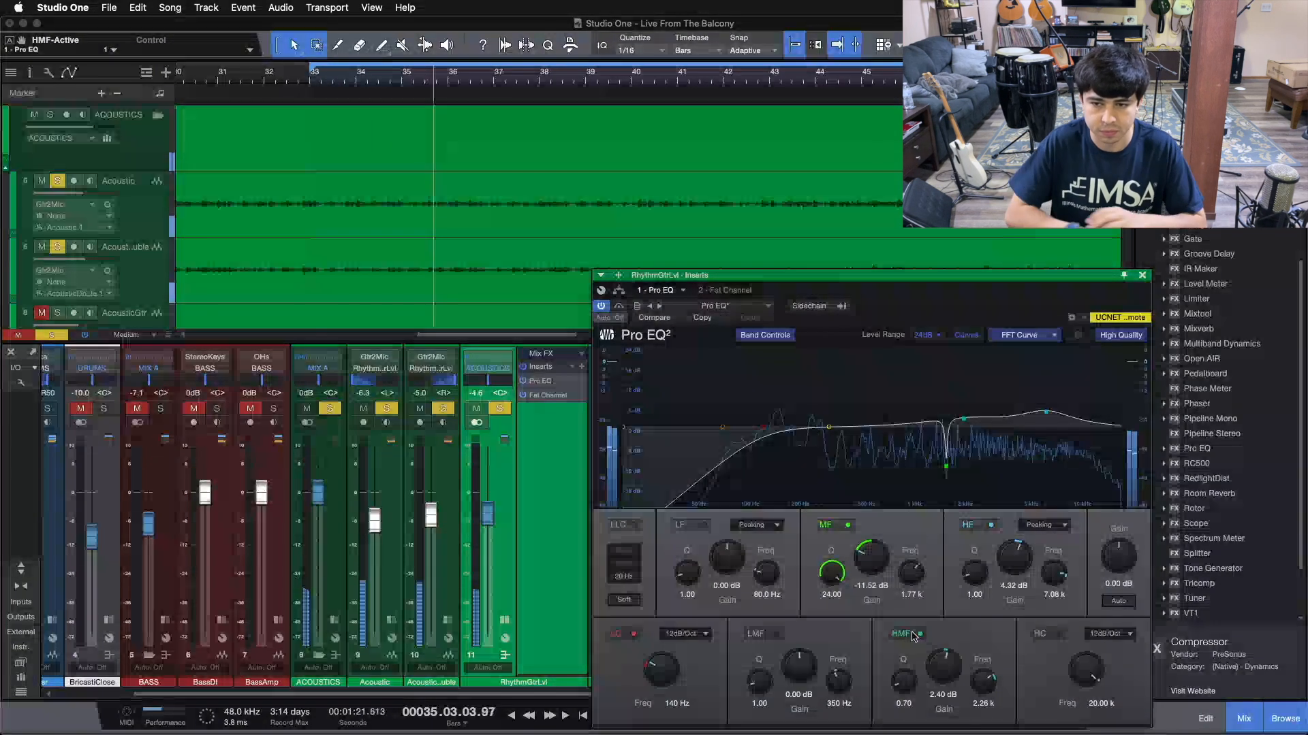
{"action": "left_click", "coordinate": [913, 635]}
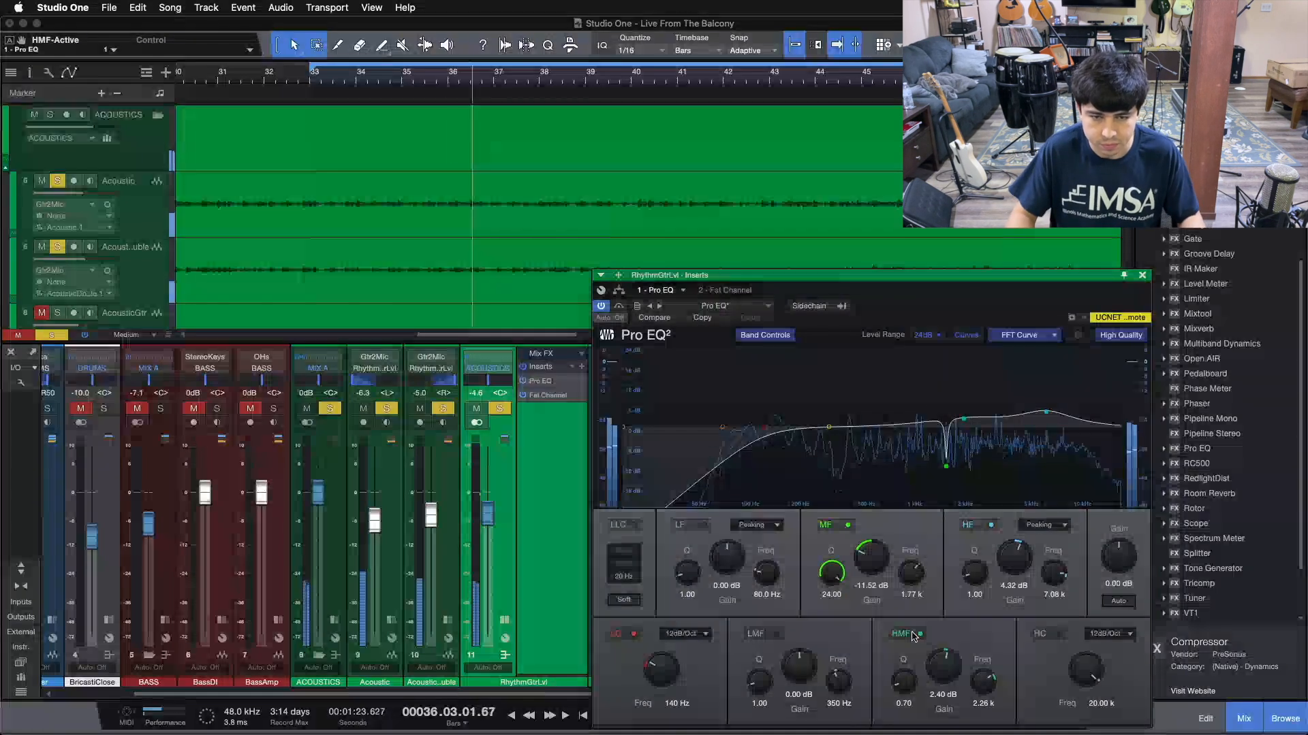
{"action": "left_click", "coordinate": [913, 635]}
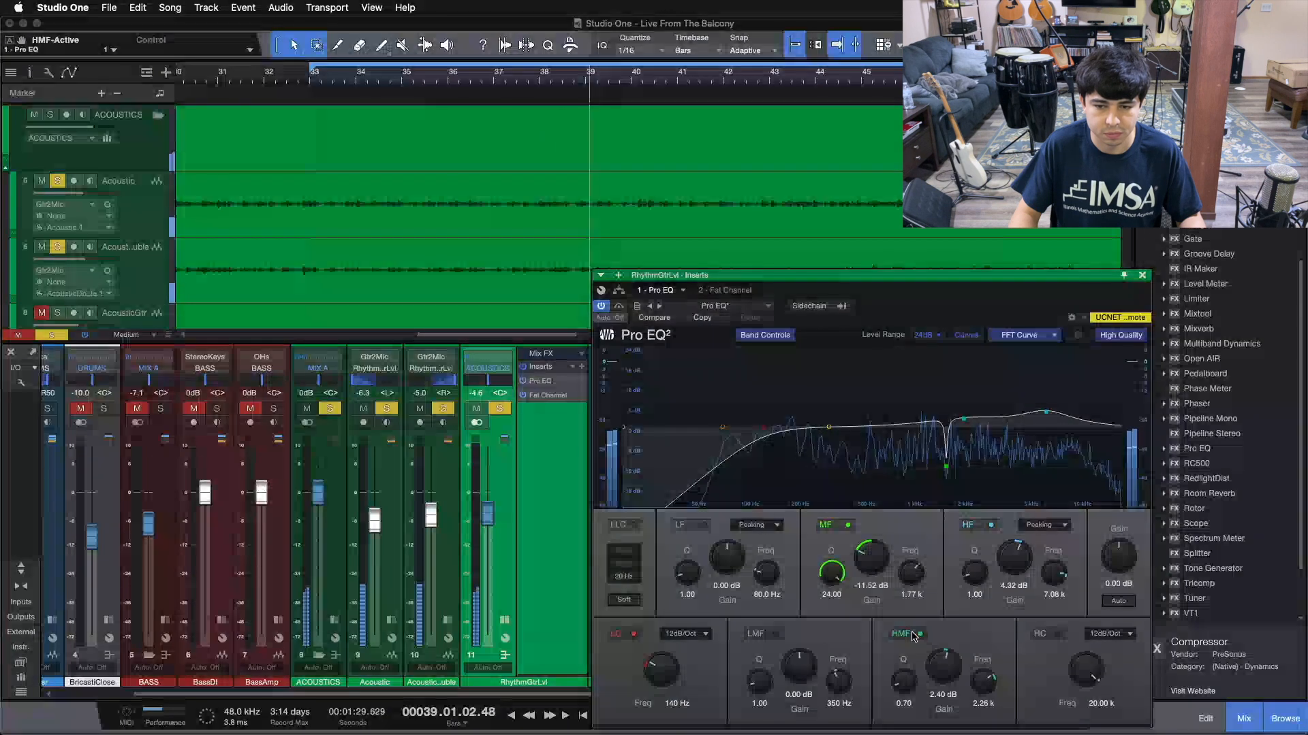
{"action": "left_click", "coordinate": [913, 635]}
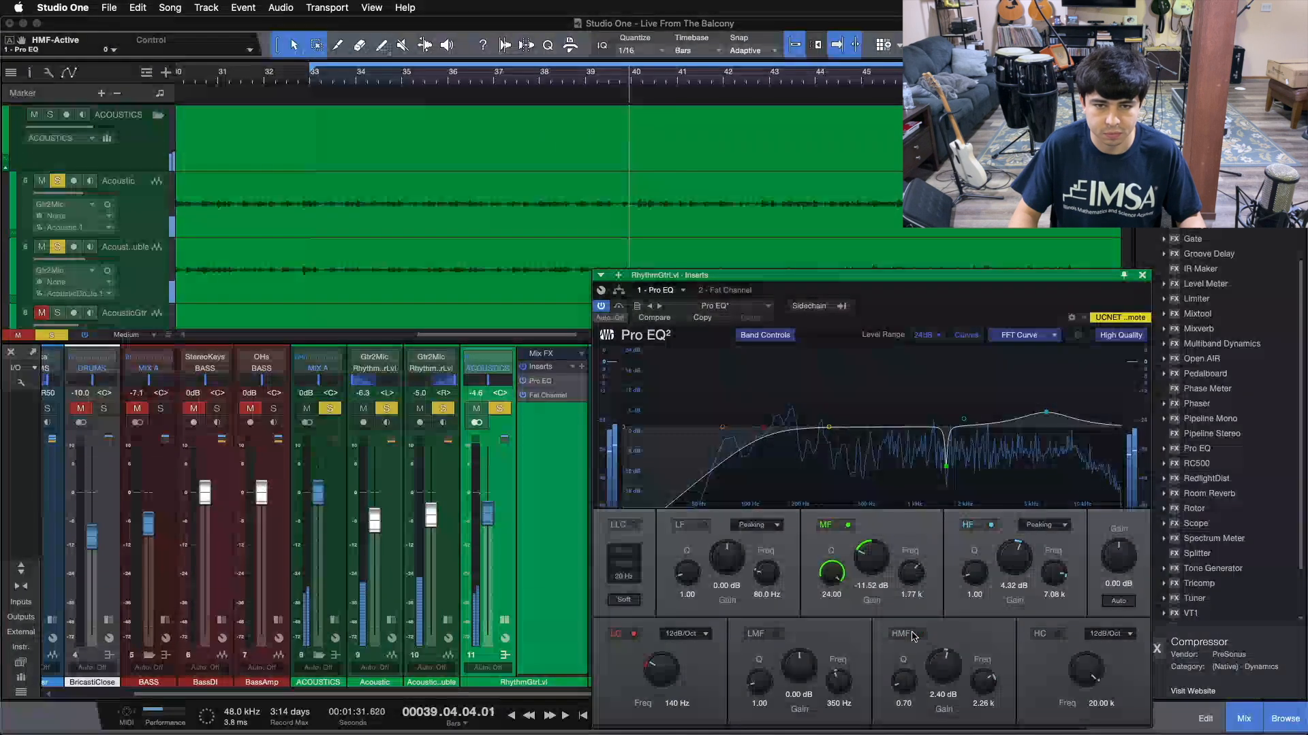
{"action": "left_click", "coordinate": [913, 635]}
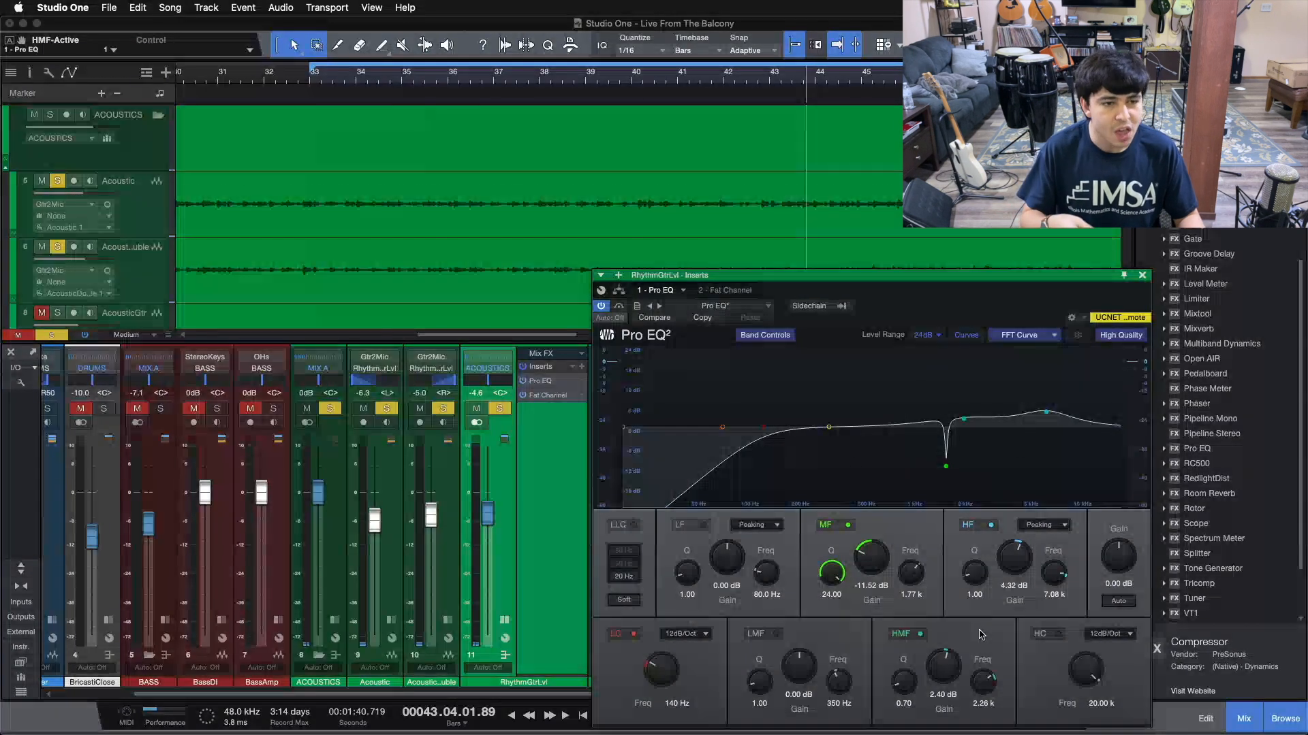
Step: Close the Pro EQ window, return to bar 33 and solo the RhythmGtrLvl bus again
{"action": "key", "text": "s"}
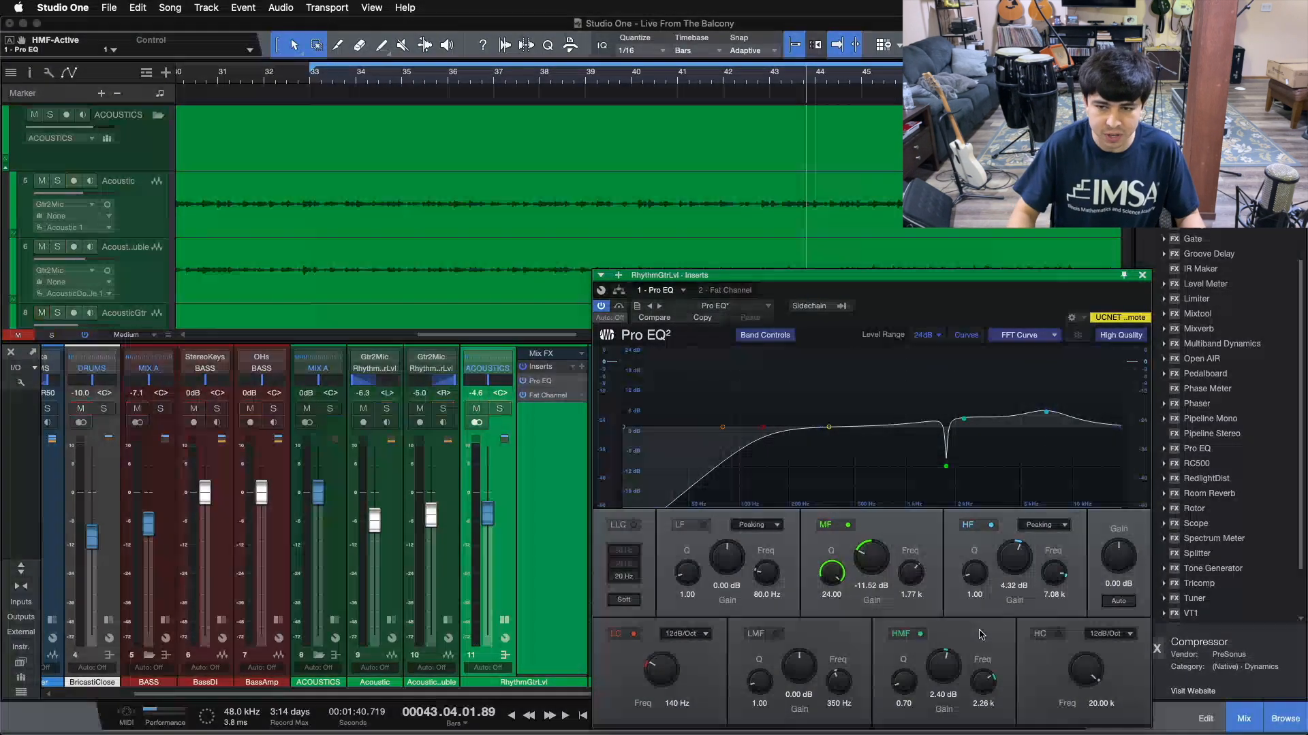
{"action": "left_click", "coordinate": [1141, 277]}
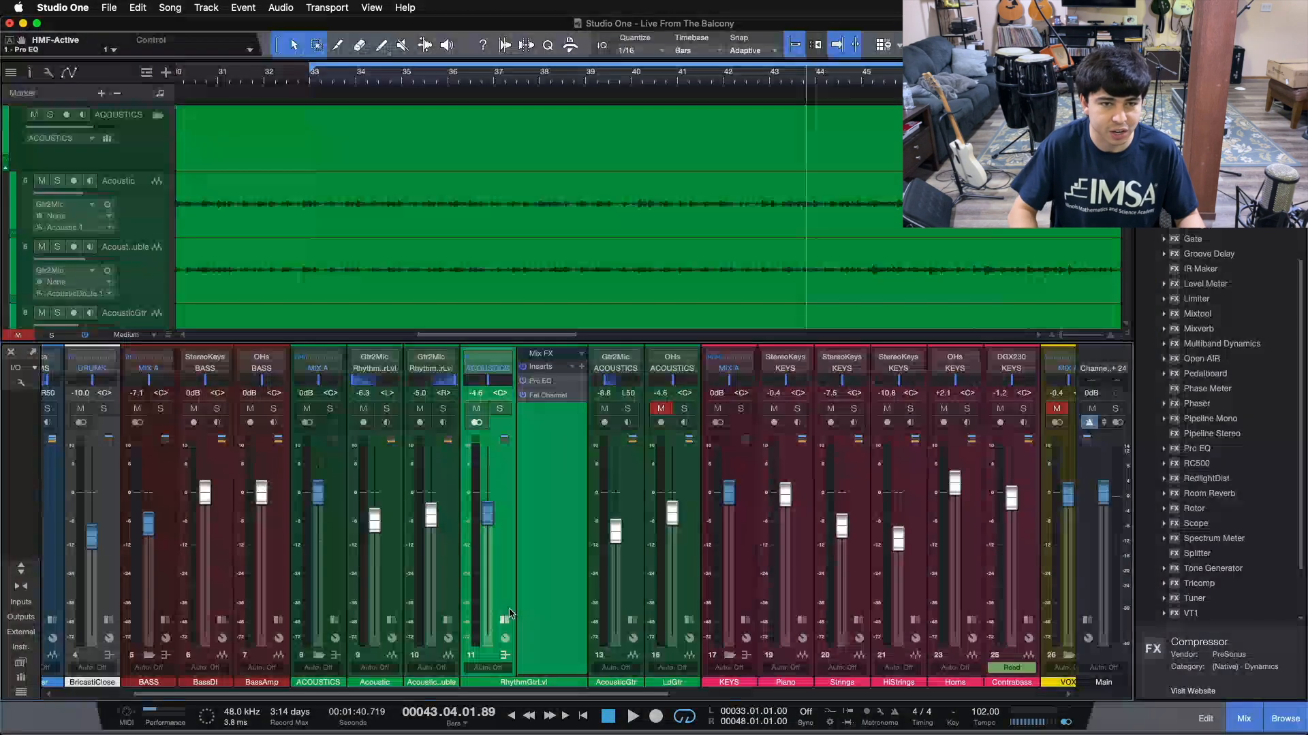
{"action": "key", "text": "KP_1"}
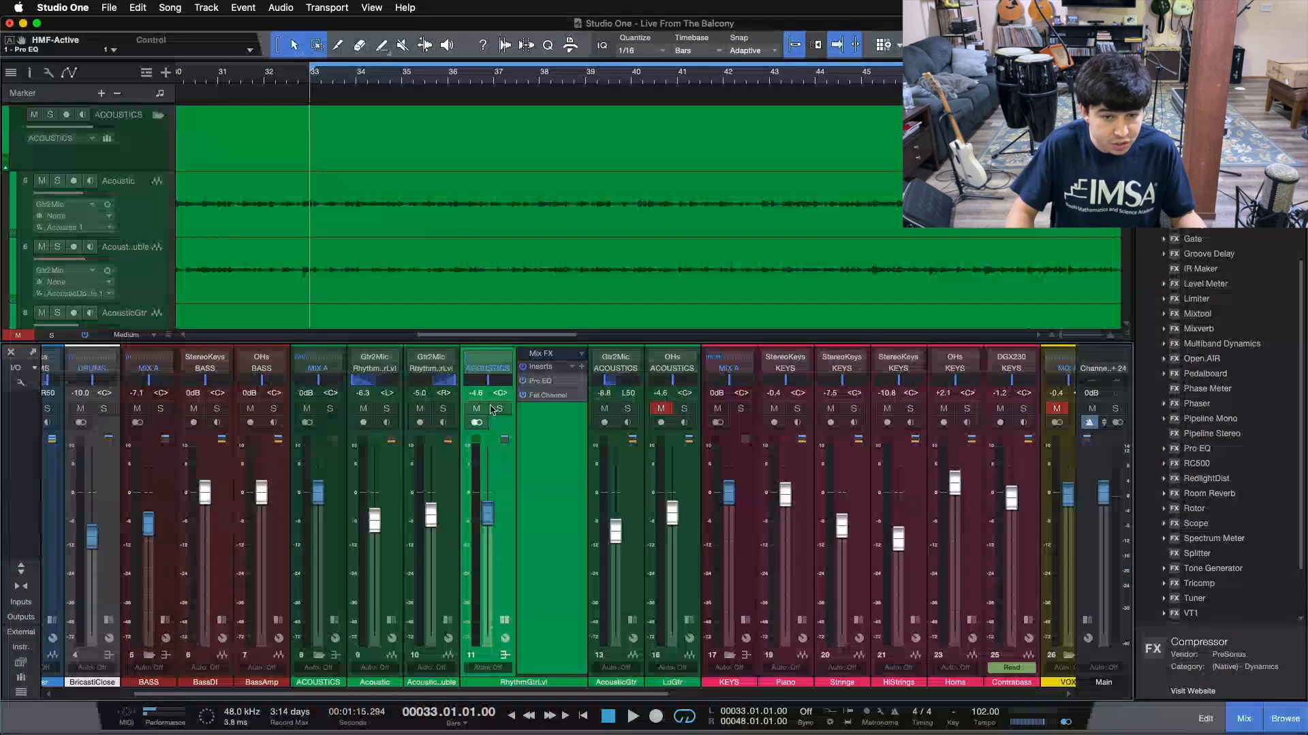
{"action": "key", "text": "s"}
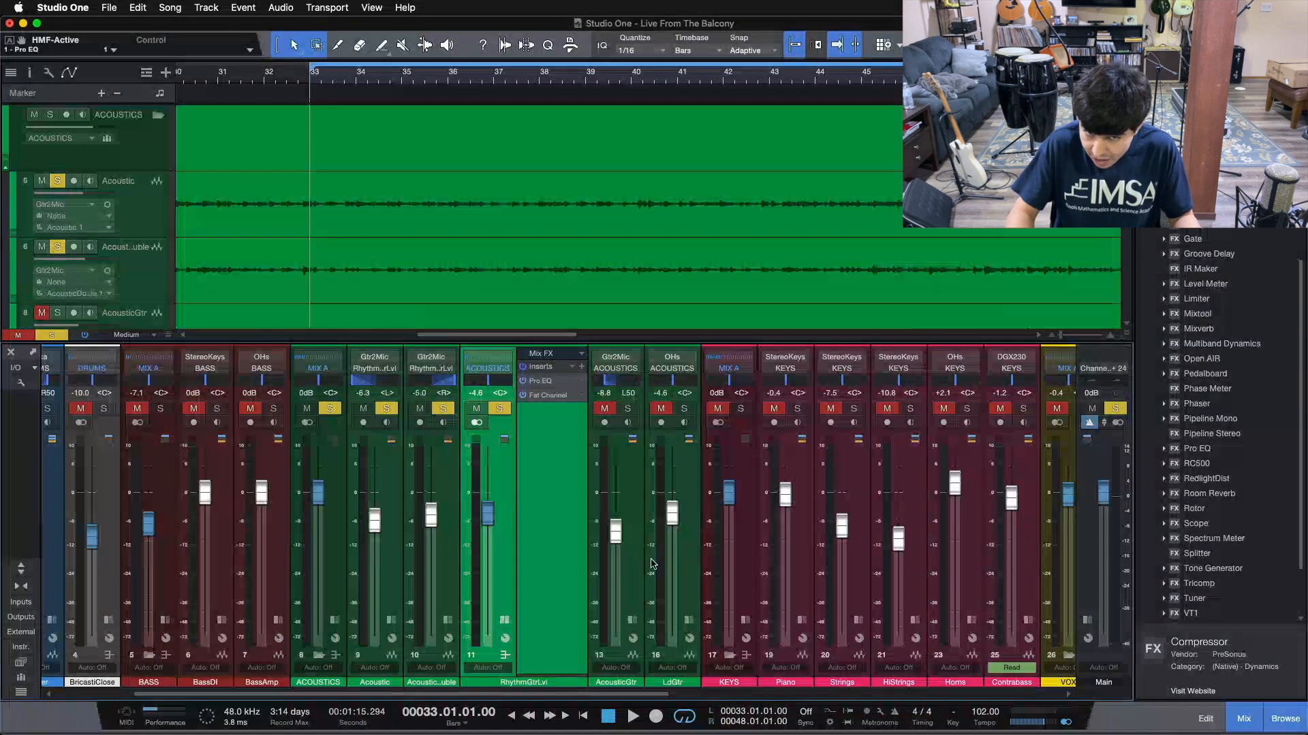
Step: Play the soloed rhythm guitars, compare all RhythmGtrLvl inserts bypassed and active, leave them active and stop playback
{"action": "key", "text": "space"}
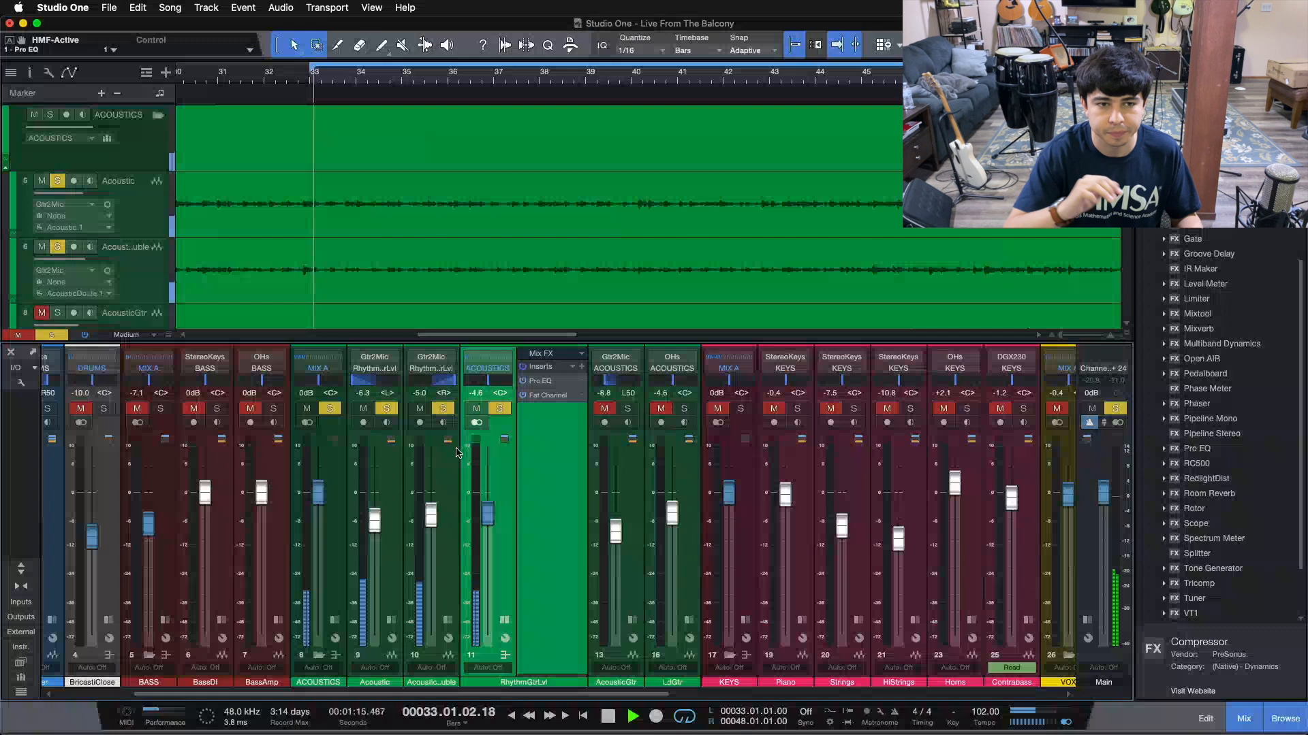
{"action": "left_click", "coordinate": [524, 369]}
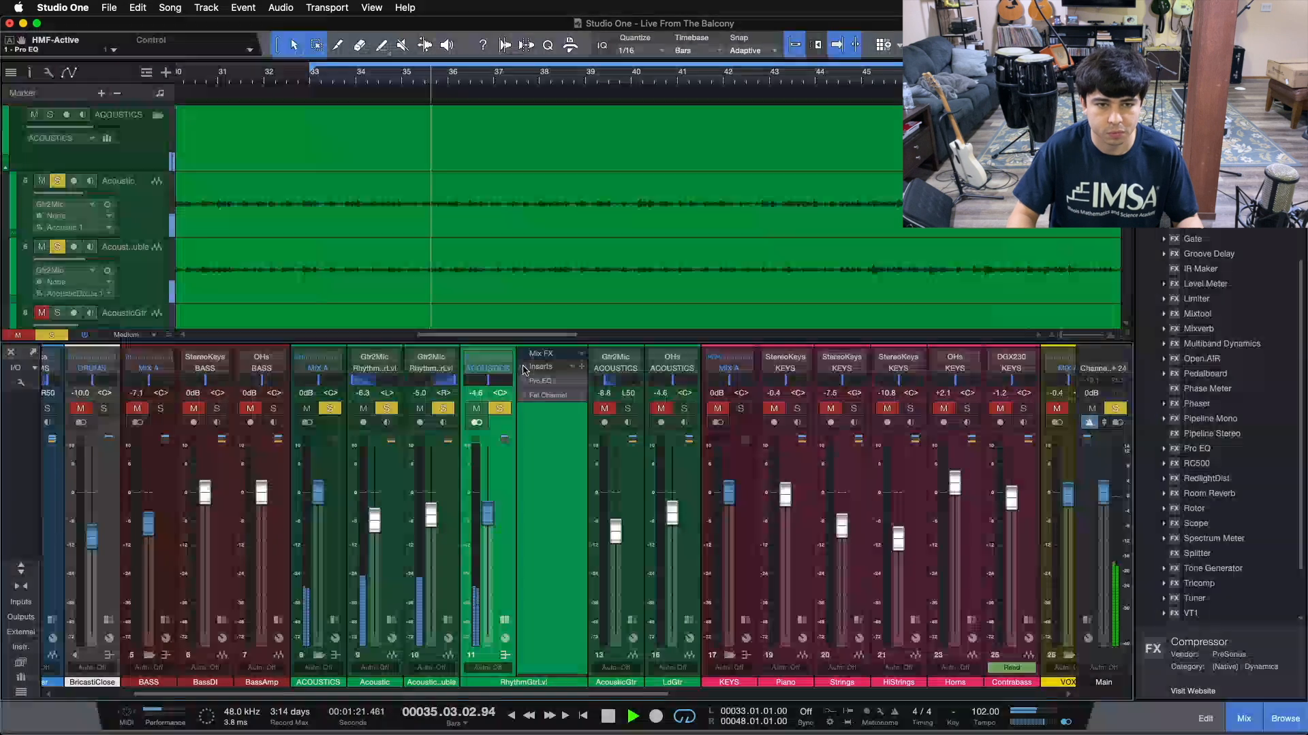
{"action": "left_click", "coordinate": [524, 370]}
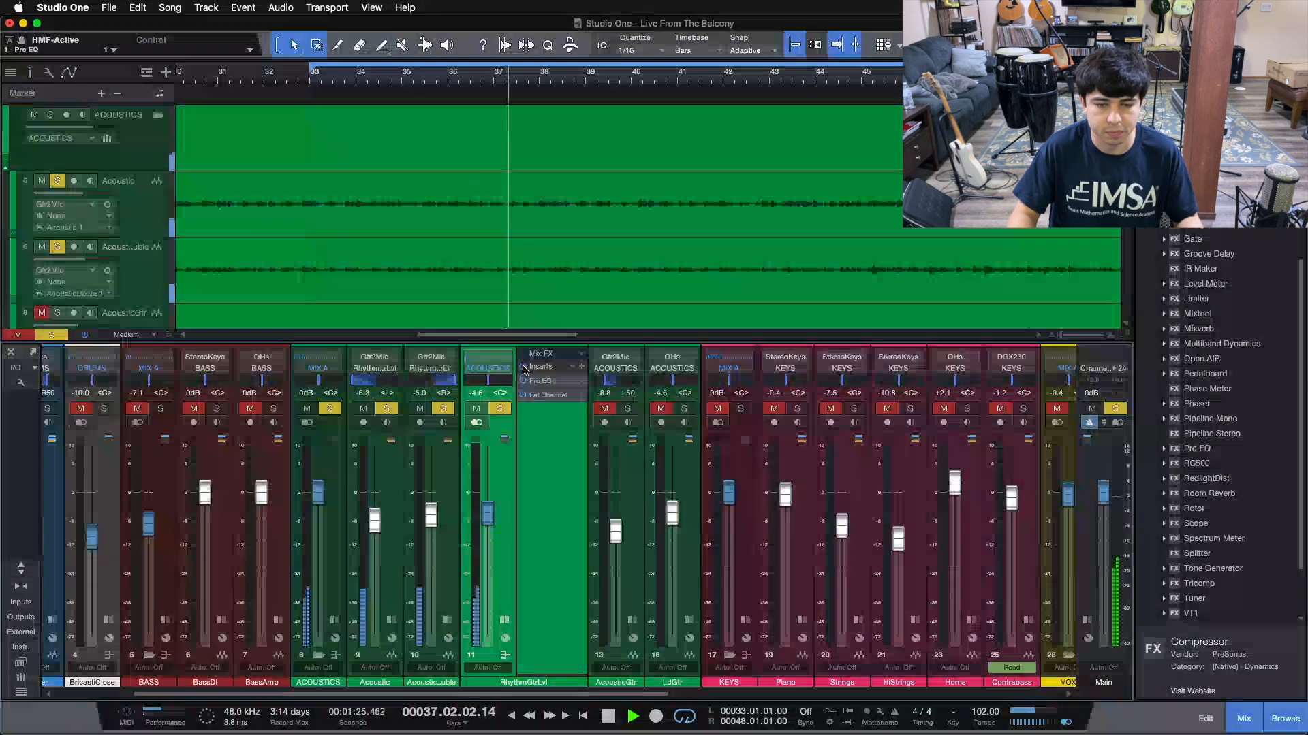
{"action": "left_click", "coordinate": [524, 370]}
{"action": "left_click", "coordinate": [525, 369]}
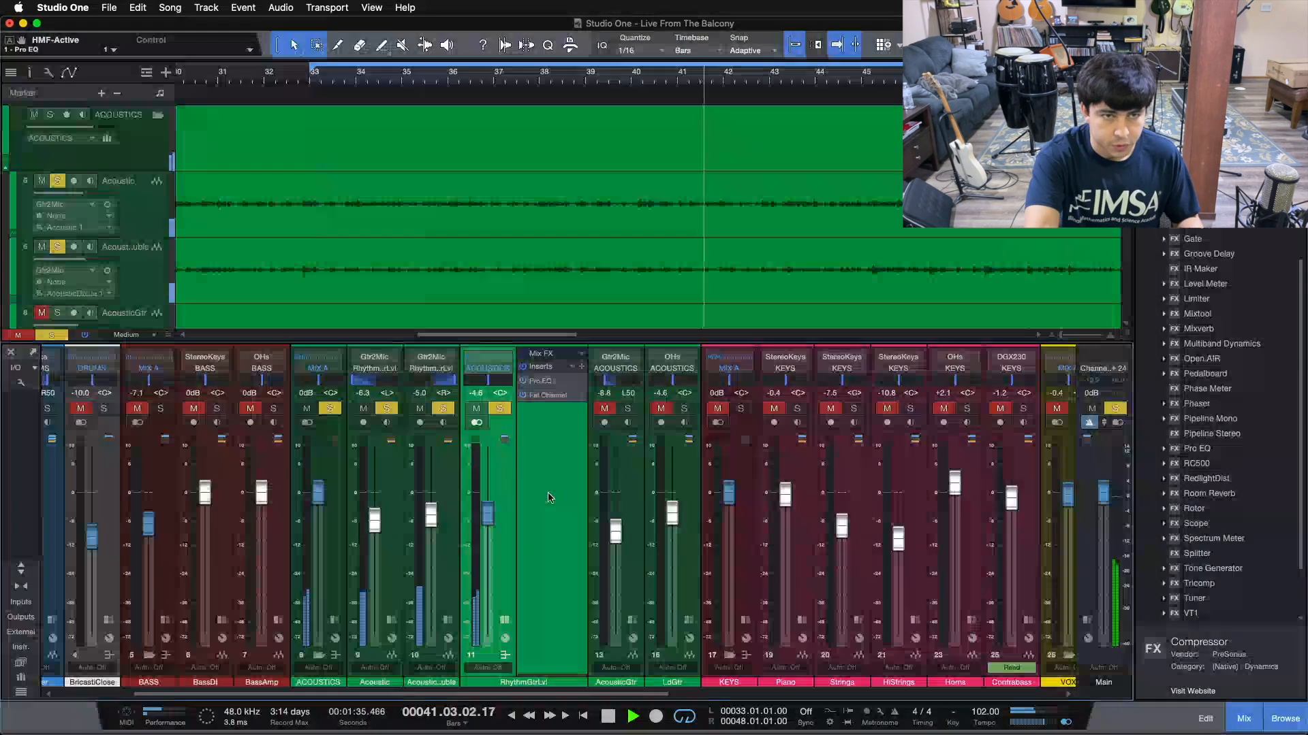
{"action": "key", "text": "space"}
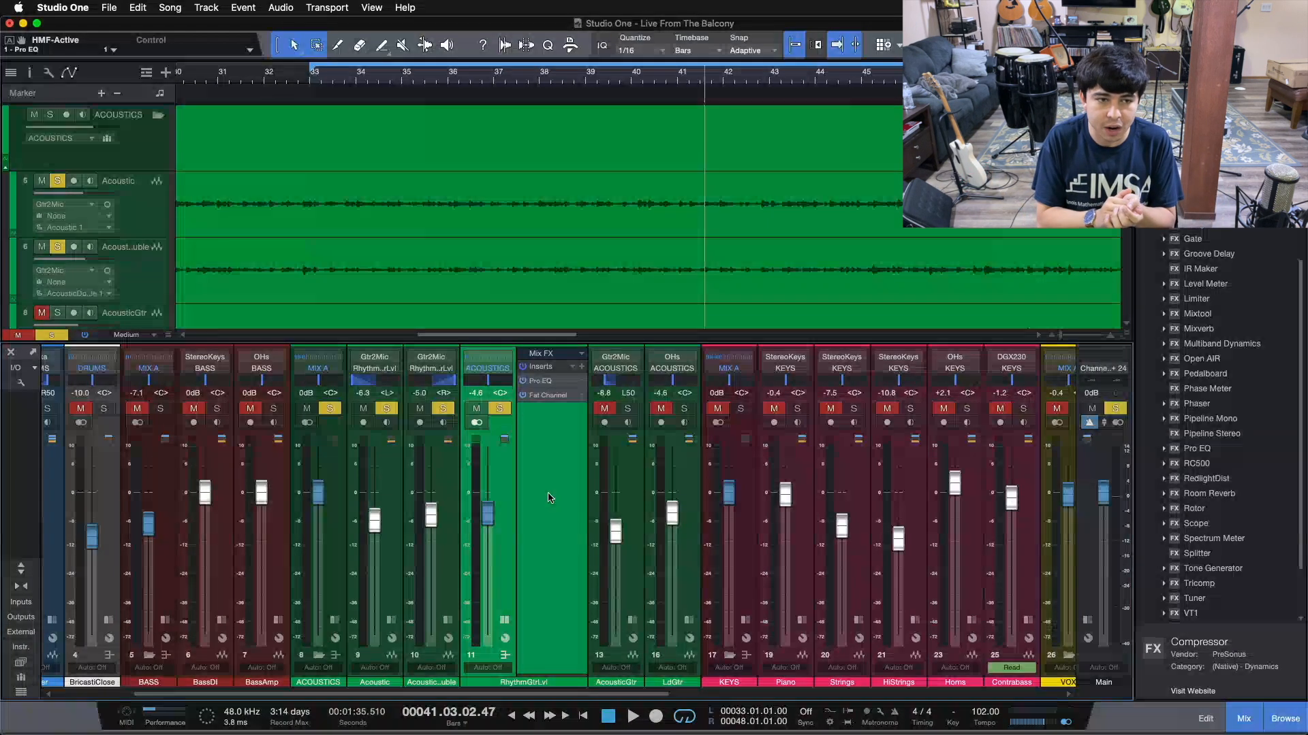
Step: Unsolo the RhythmGtrLvl bus, play the full mix from bar 33 comparing its inserts bypassed and active, and stop playback
{"action": "key", "text": "KP_1"}
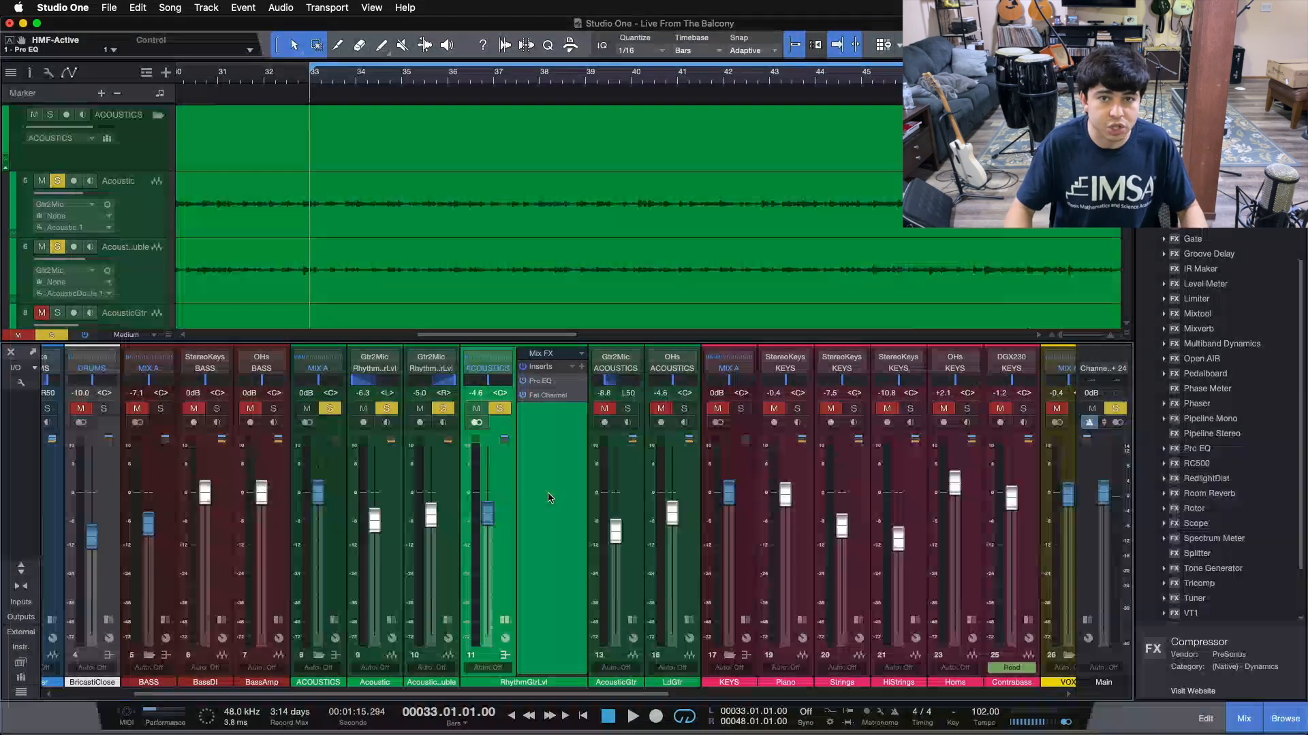
{"action": "key", "text": "s"}
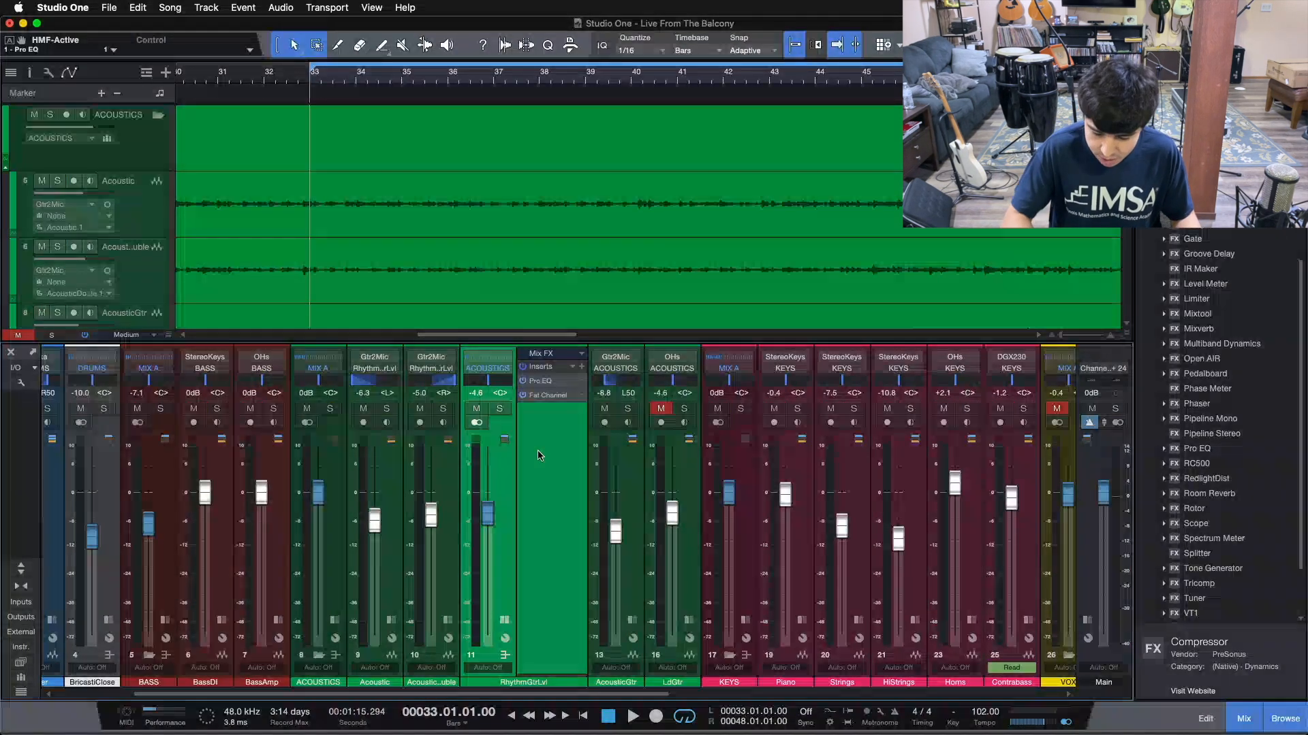
{"action": "key", "text": "space"}
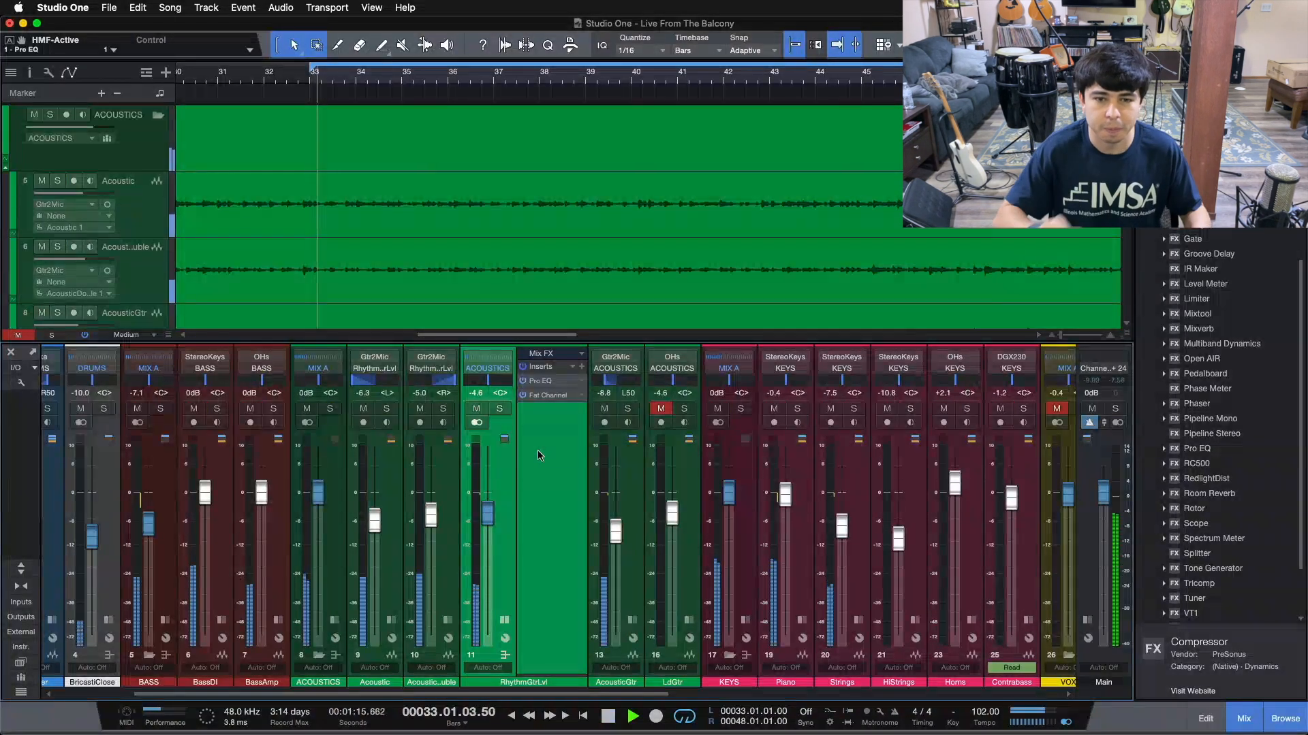
{"action": "left_click", "coordinate": [523, 368]}
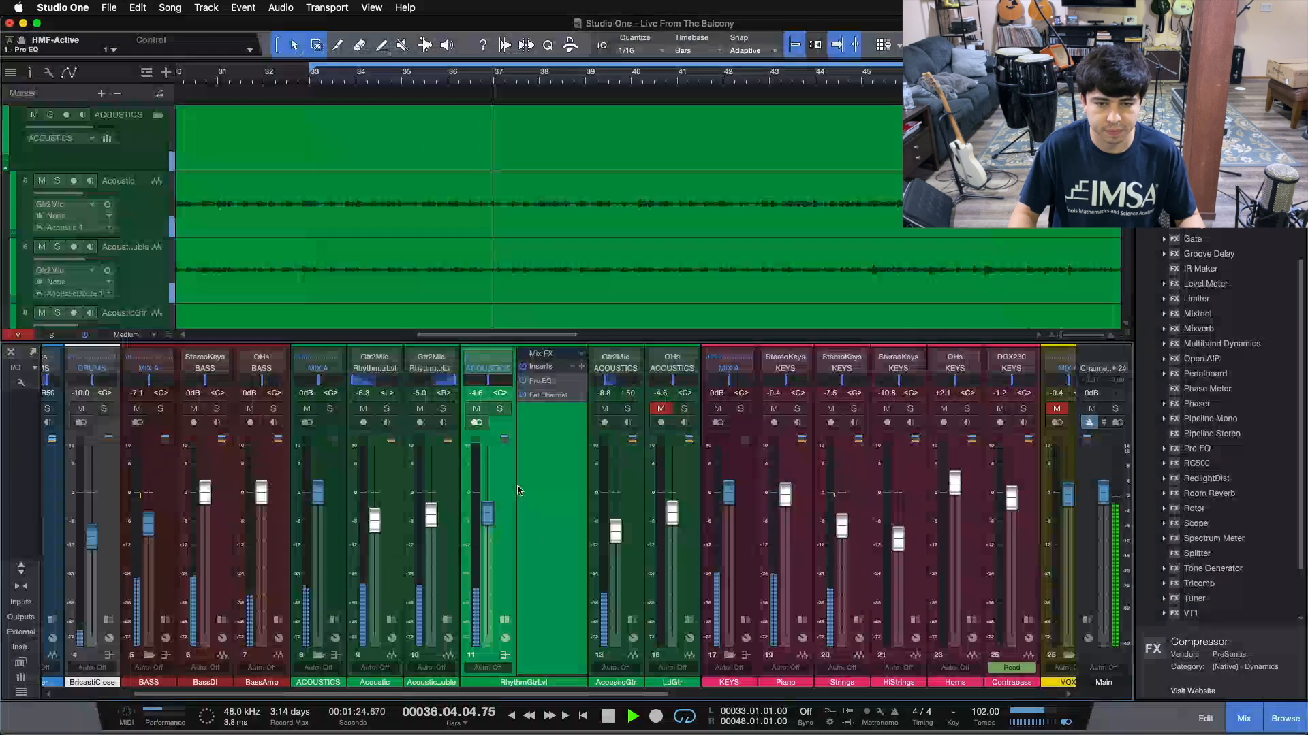
{"action": "left_click", "coordinate": [523, 369]}
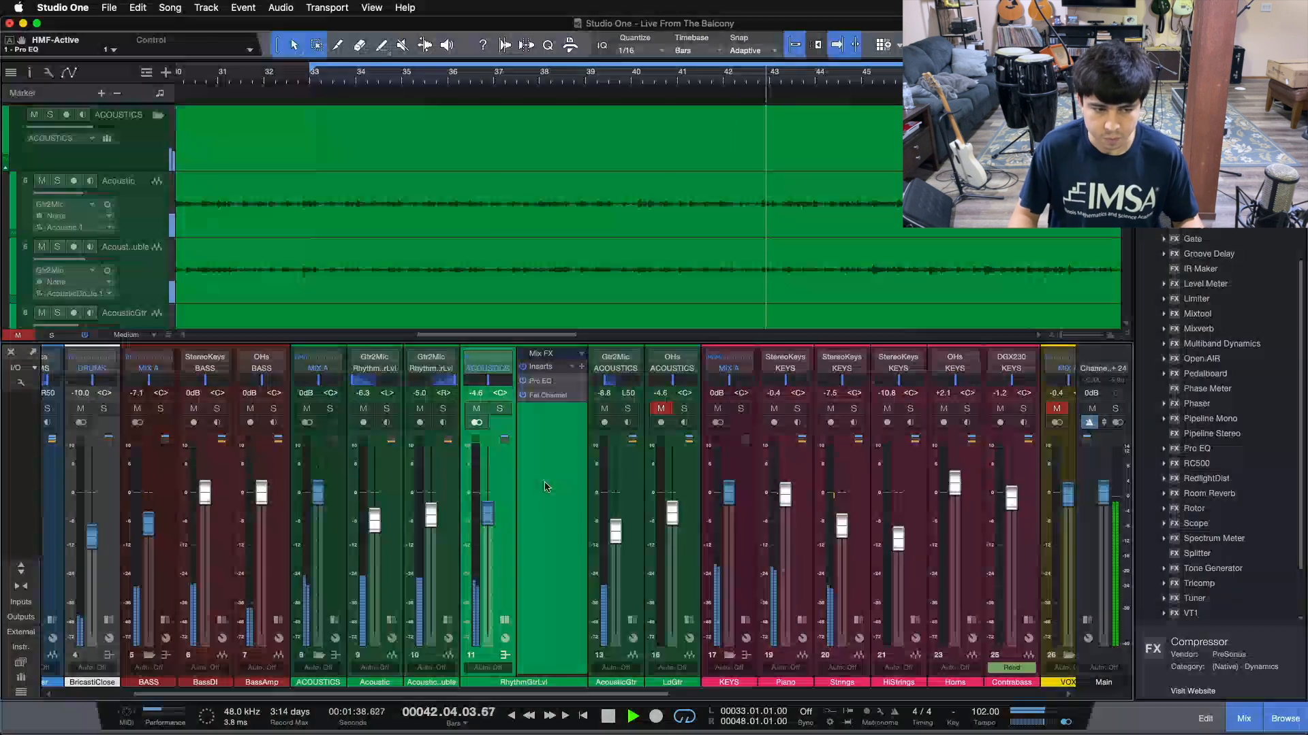
{"action": "left_click", "coordinate": [523, 368]}
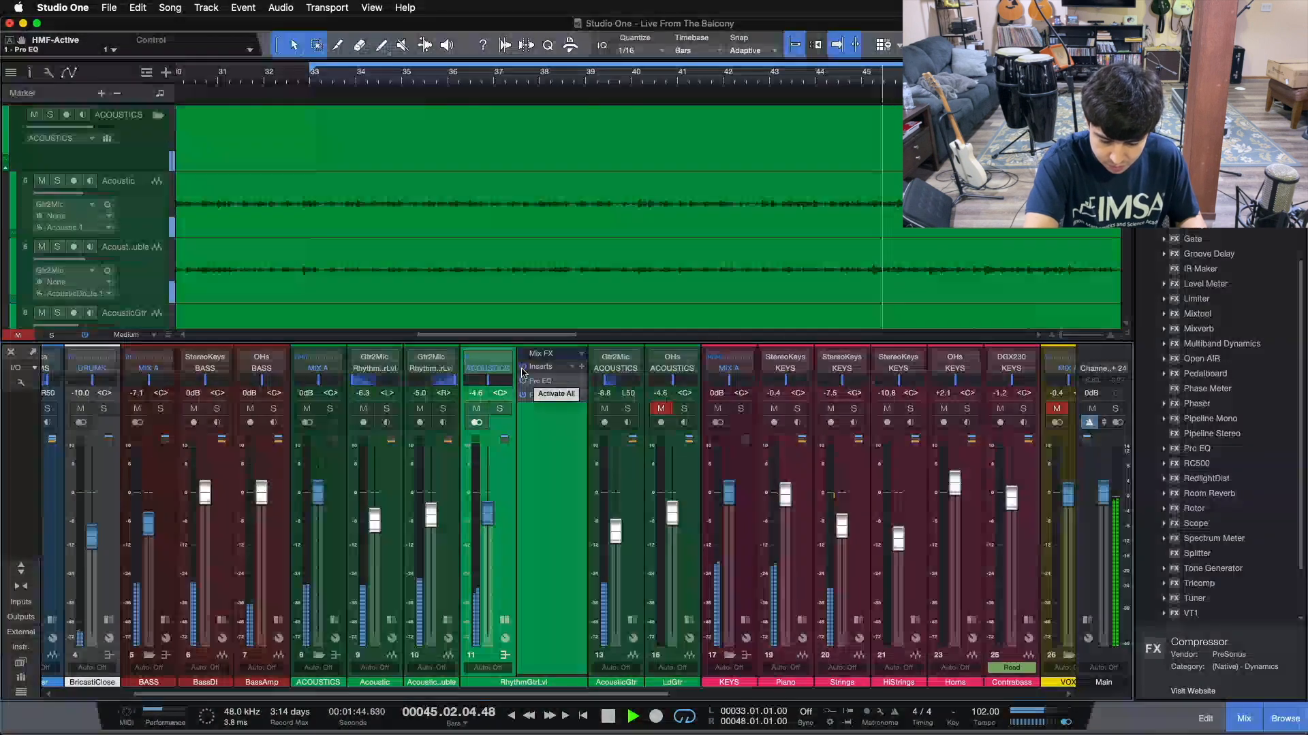
{"action": "key", "text": "space"}
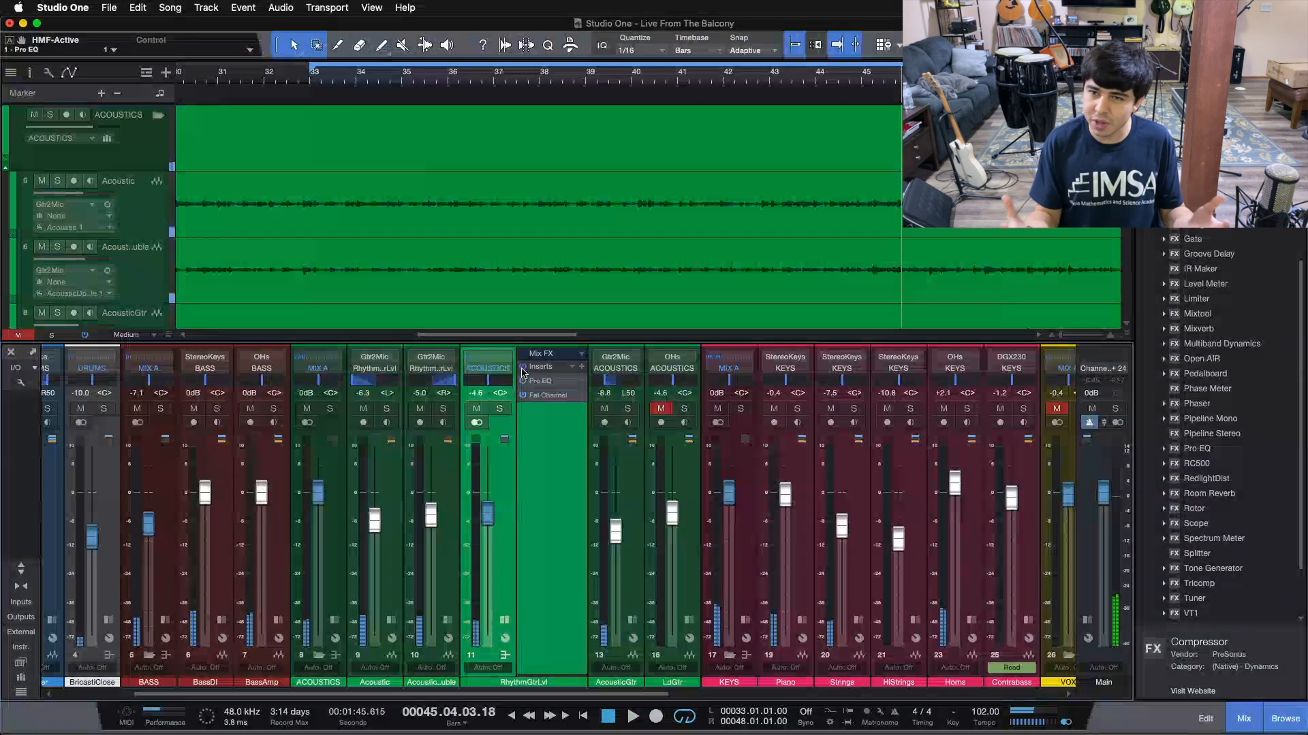